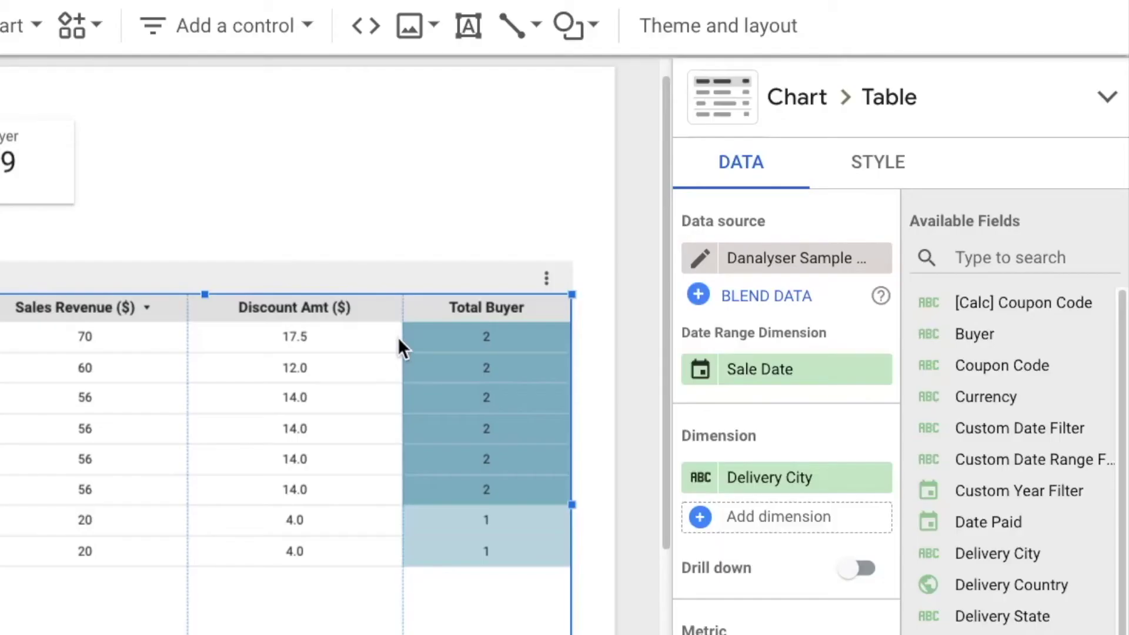
- Show the selected table's STYLE settings, including the Conditional formatting section
left_click(831, 158)
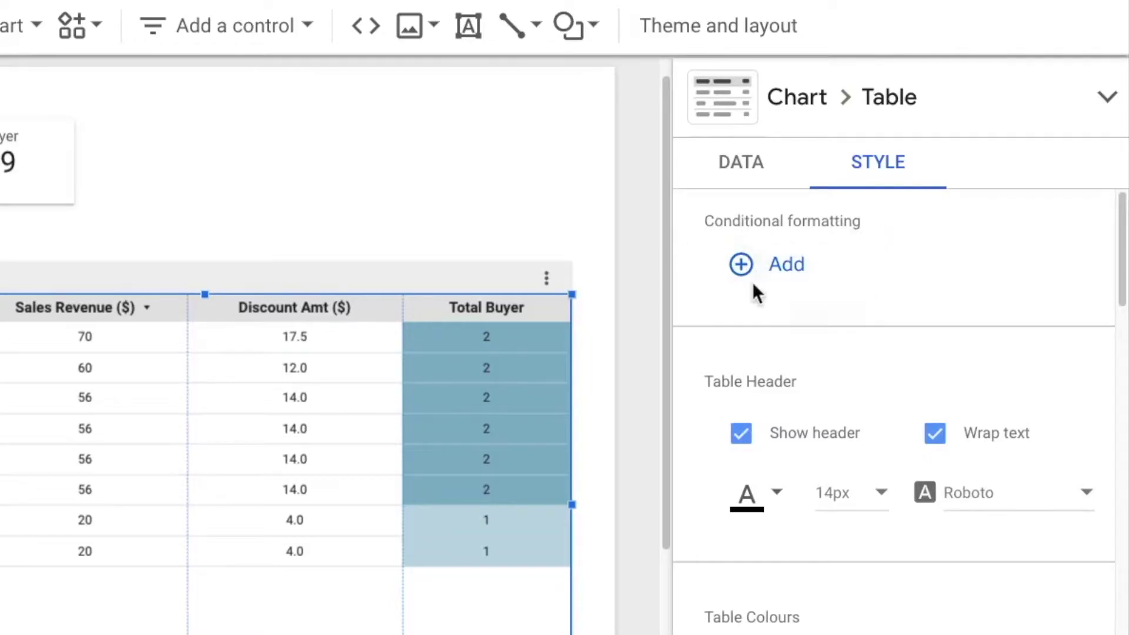
- Add a conditional formatting rule where Delivery City is EQUAL TO 'Fort Myers'
left_click(786, 266)
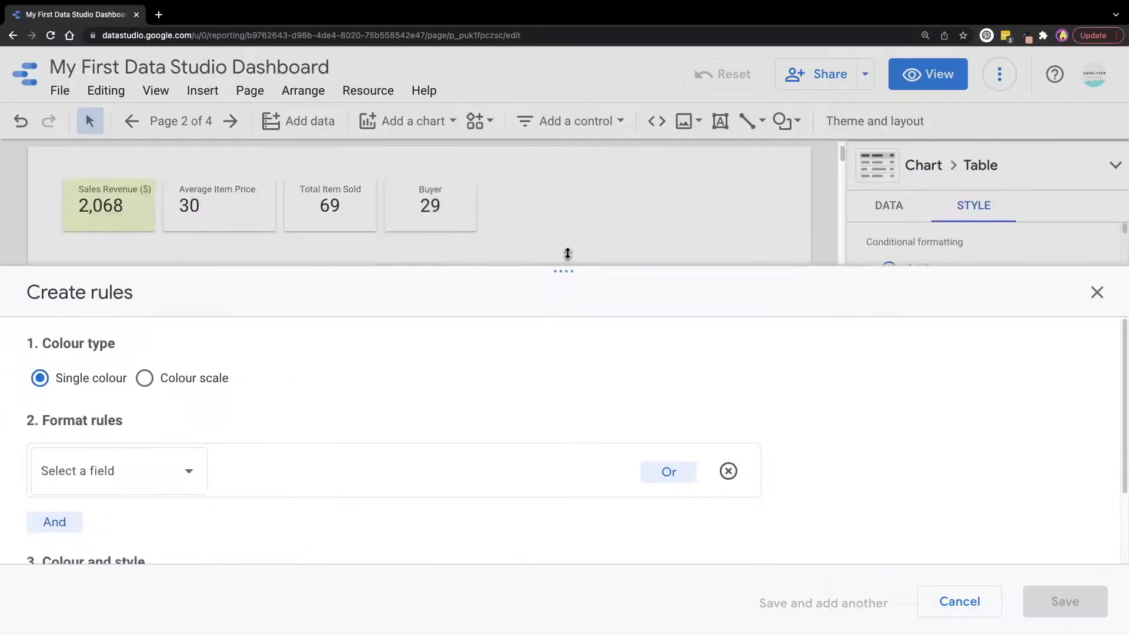
left_click_drag(568, 270, 577, 105)
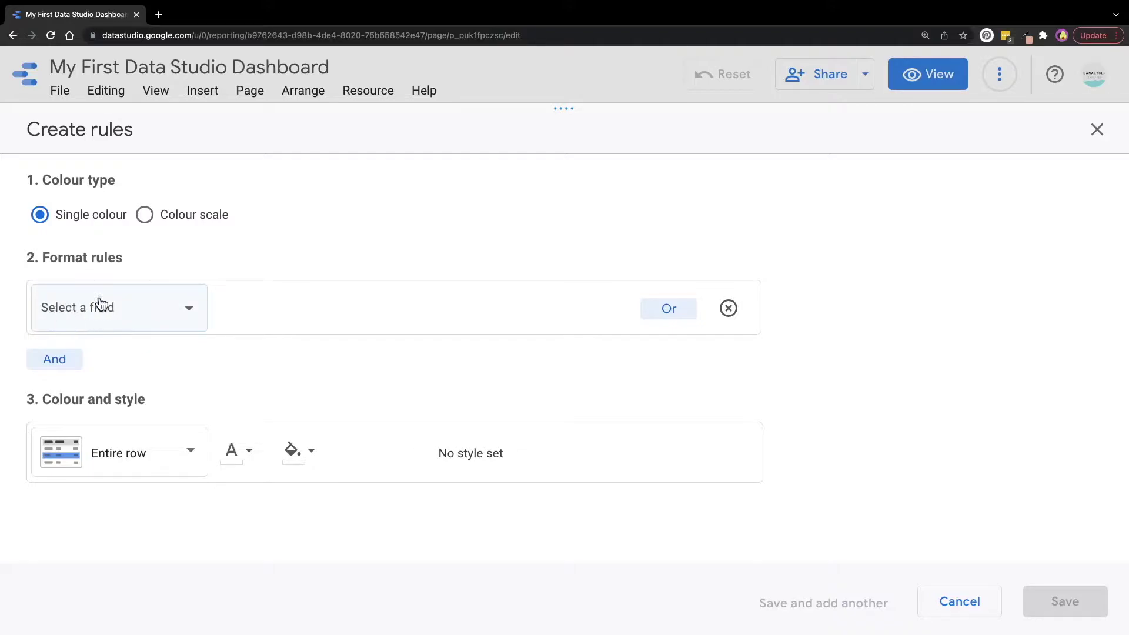
left_click(134, 308)
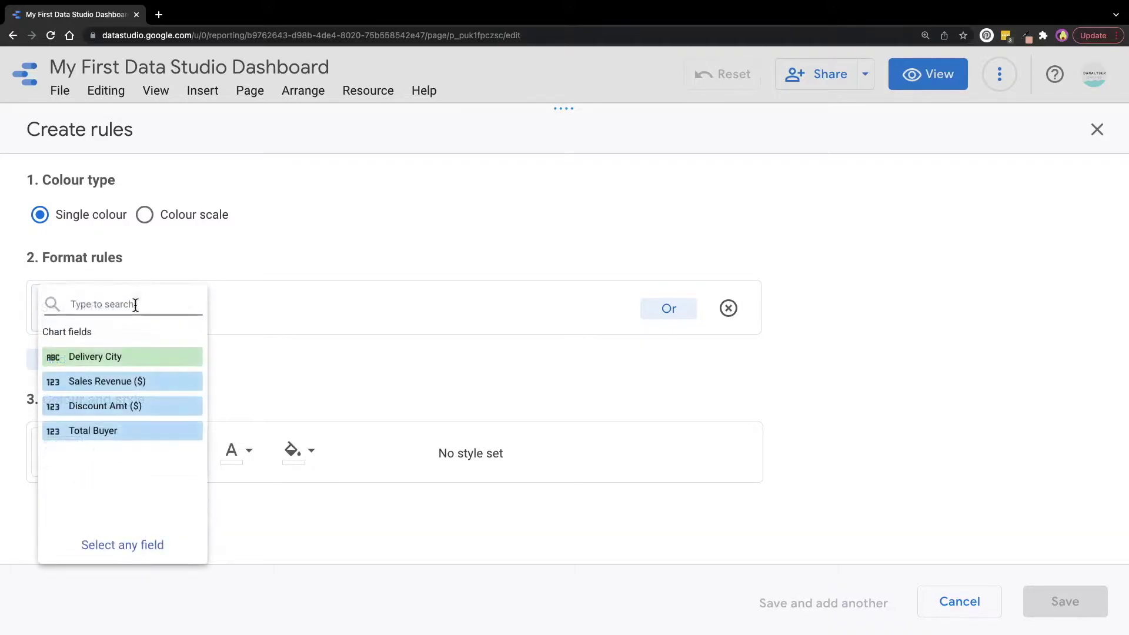
left_click(100, 366)
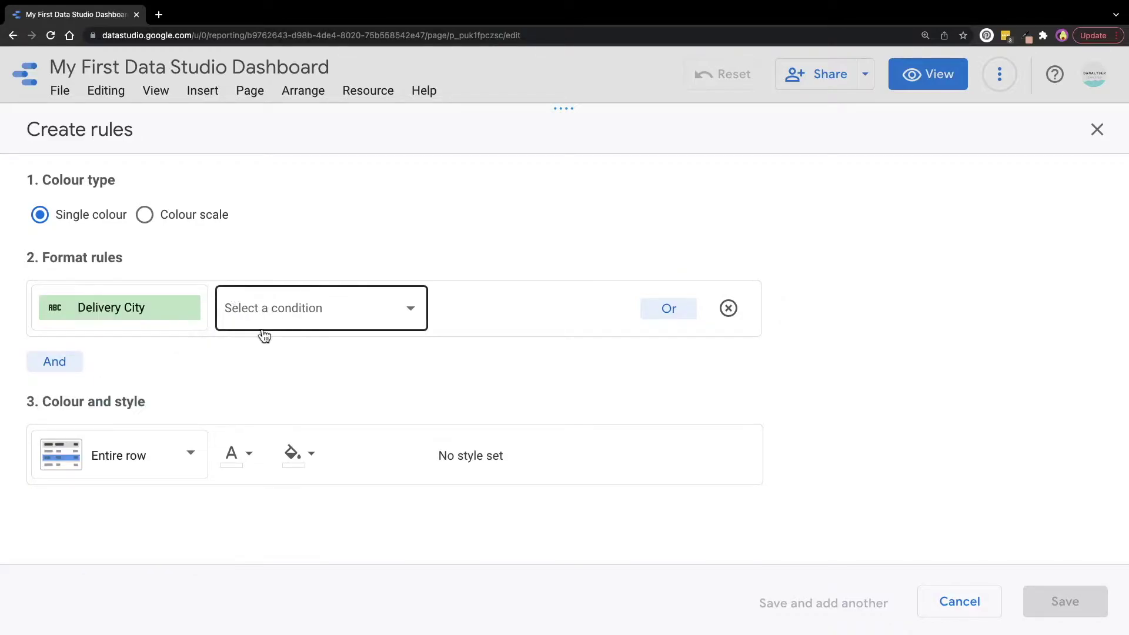
left_click(322, 313)
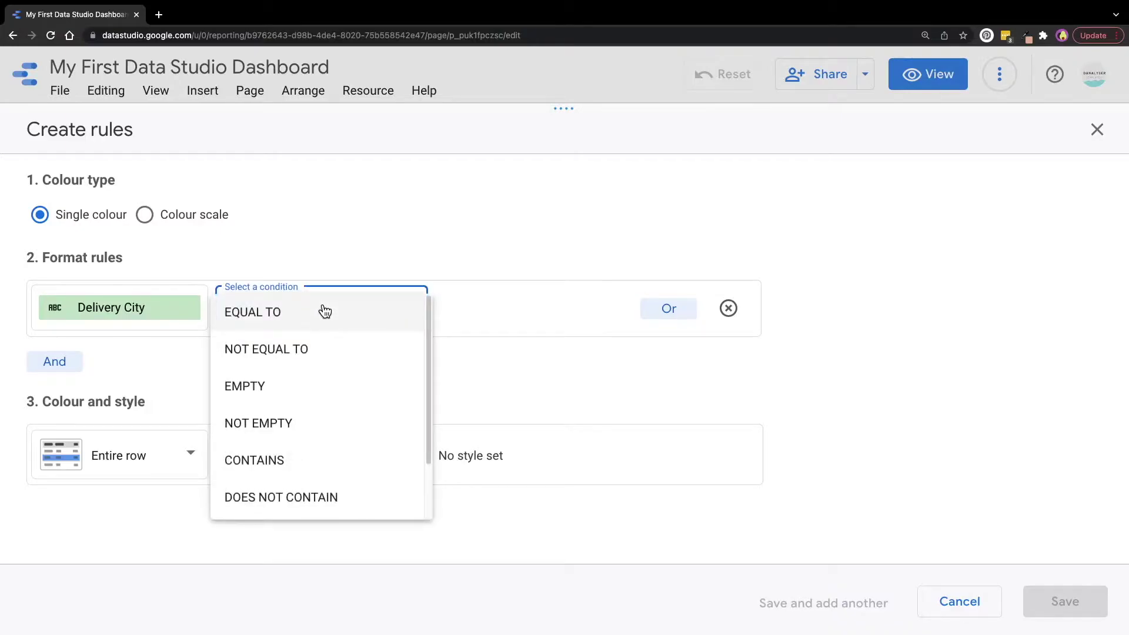
left_click(241, 317)
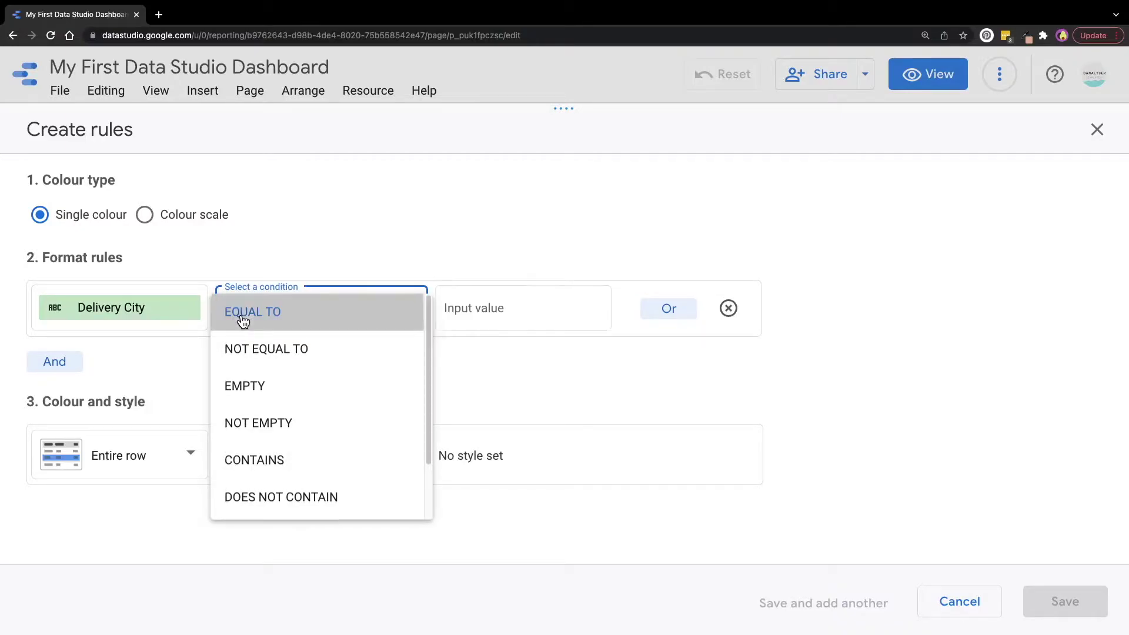
left_click(484, 309)
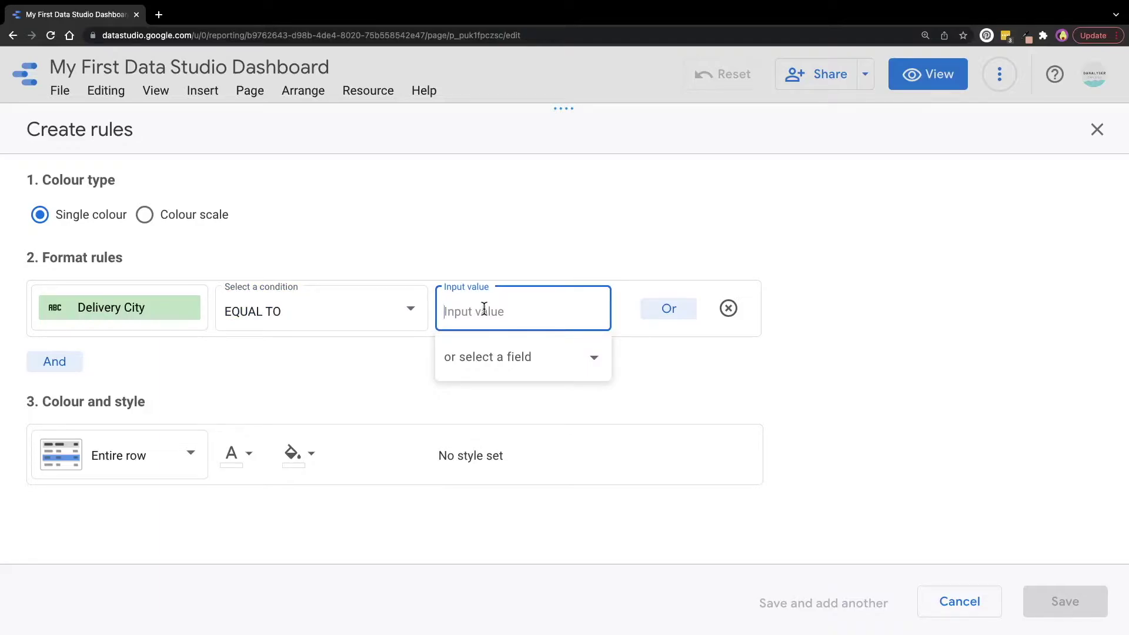
type("Fort Myers")
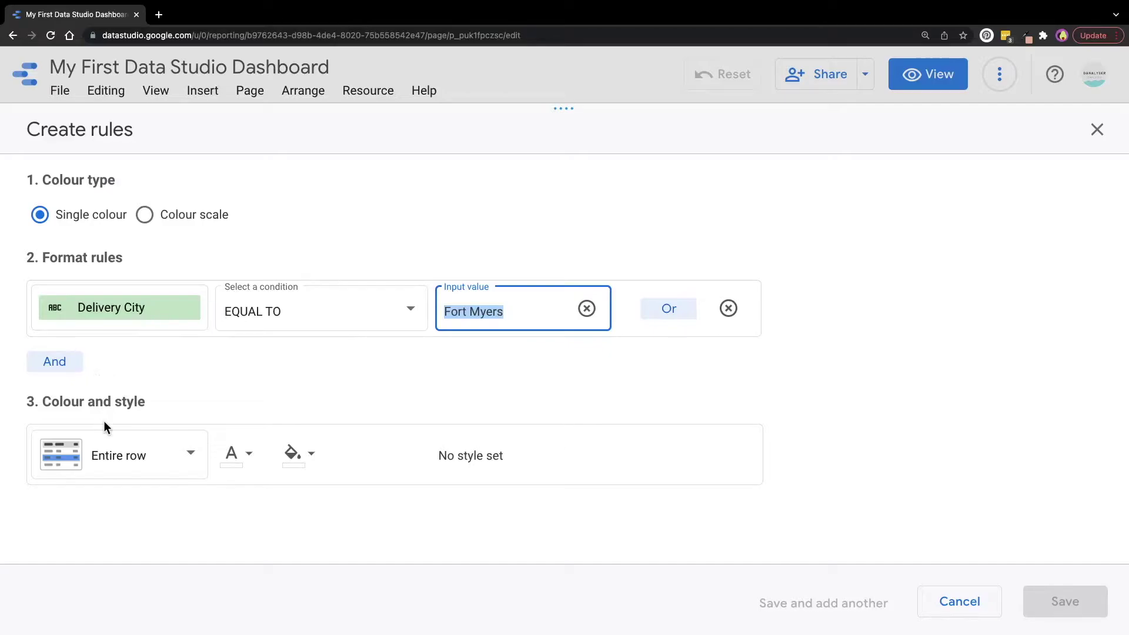
- Give the entire Fort Myers row a yellow background and save the rule
left_click(161, 461)
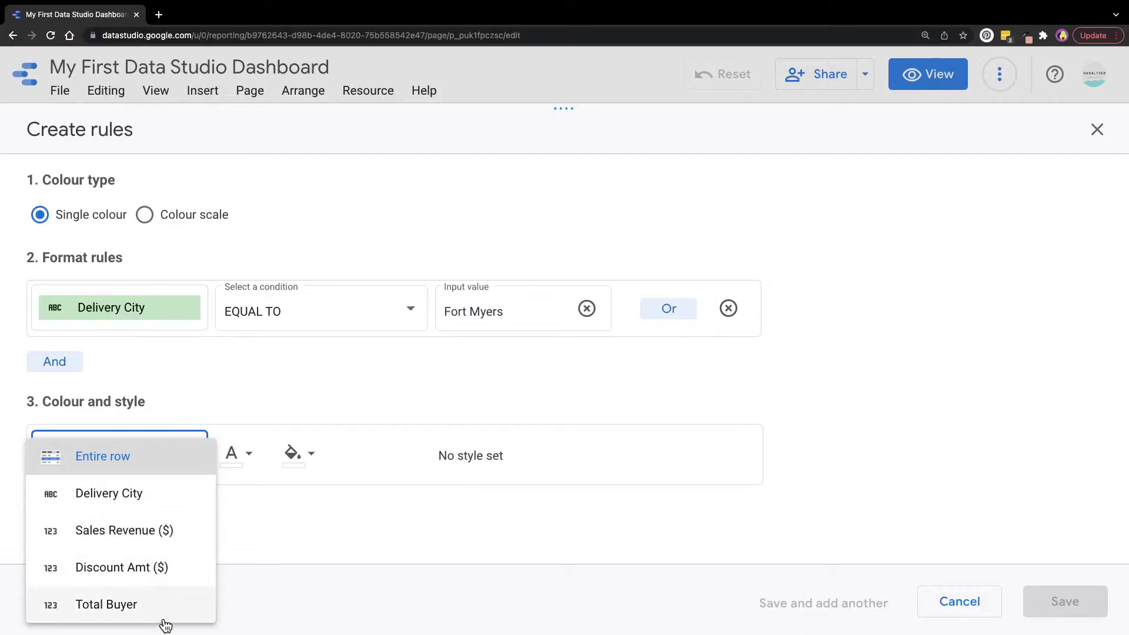
left_click(153, 462)
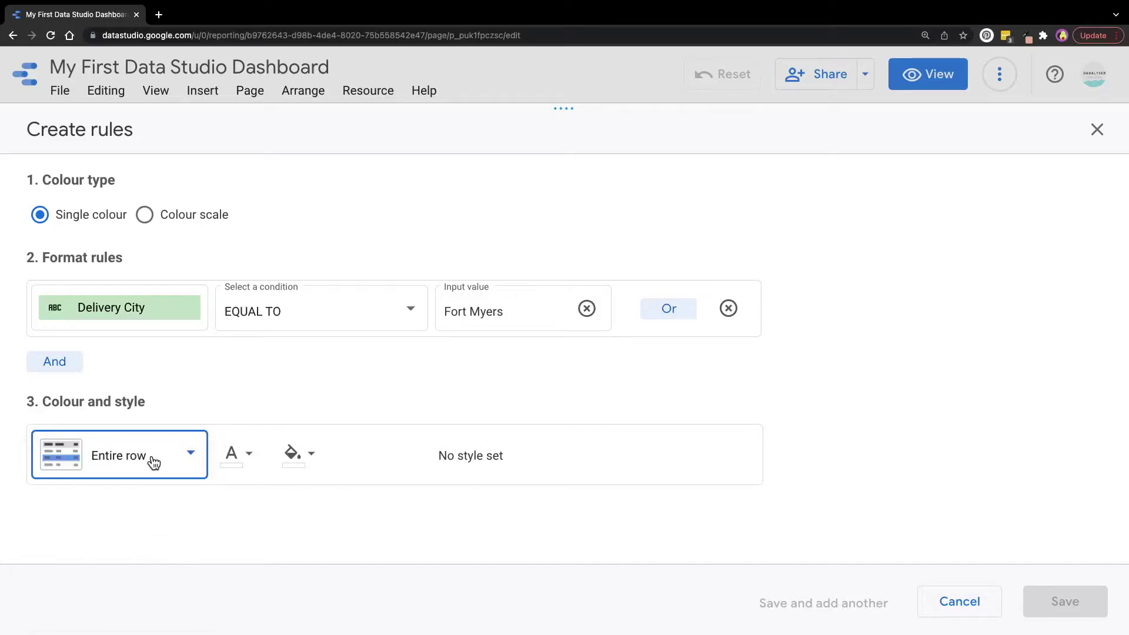
left_click(311, 454)
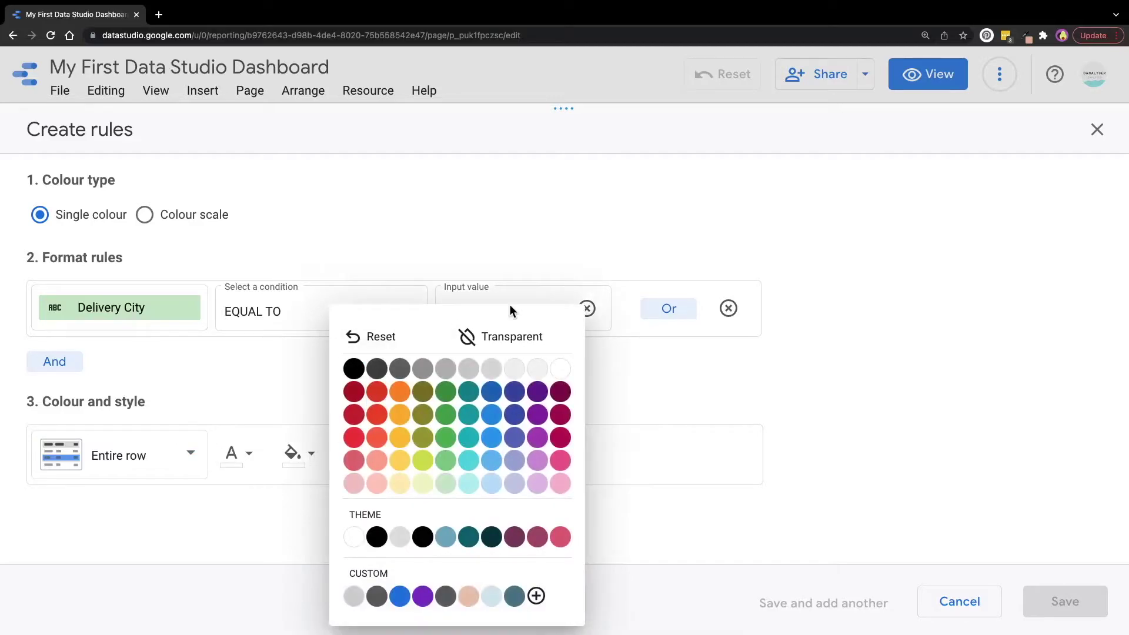
left_click(401, 466)
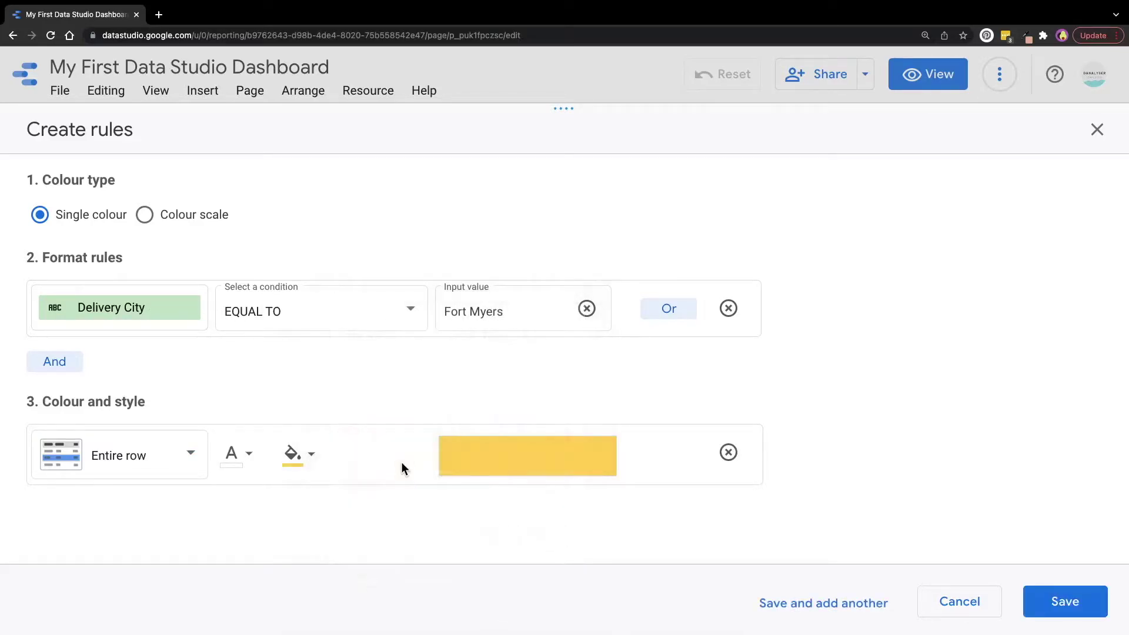
left_click(1075, 612)
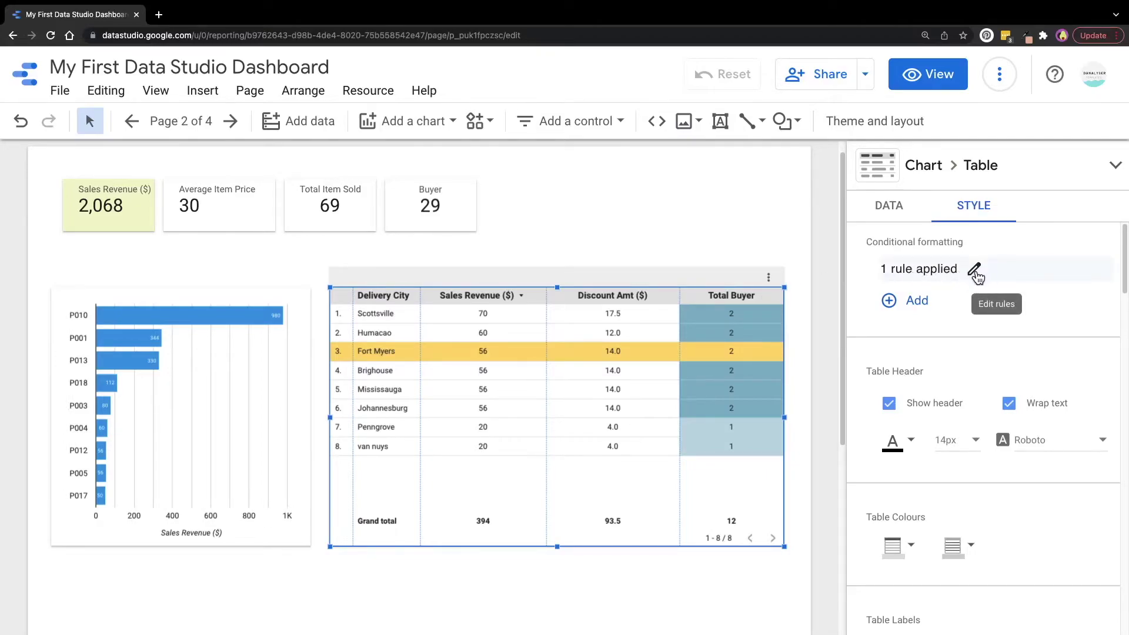
- Open the Conditional format rules list from the '1 rule applied' pencil
left_click(975, 272)
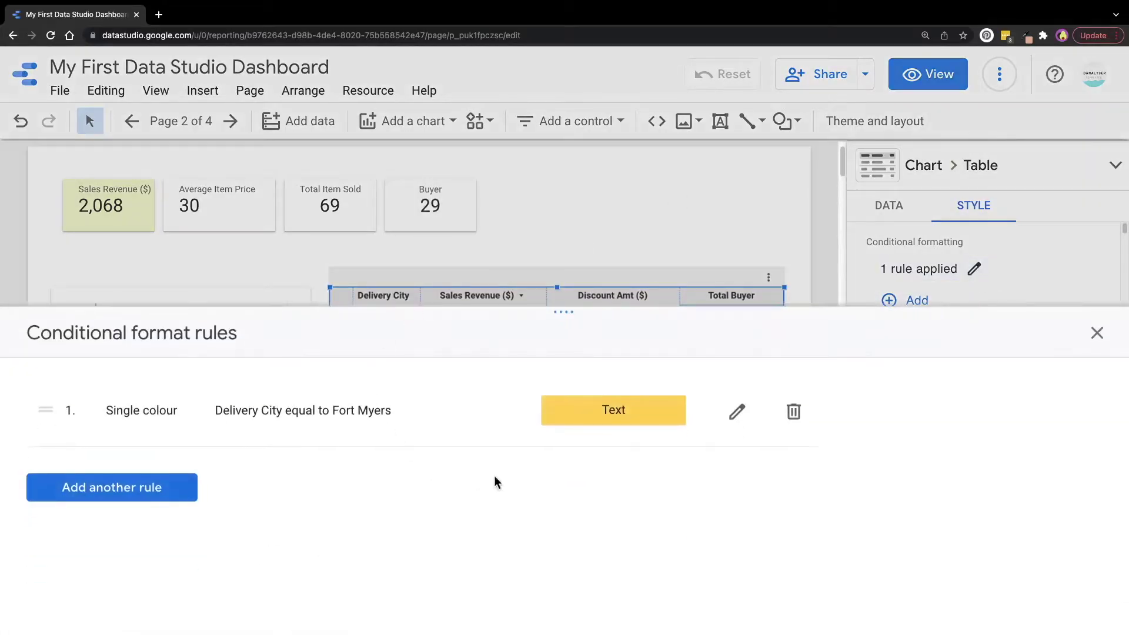
- Change the rule's condition to Sales Revenue ($) GREATER THAN OR EQUAL TO 35
left_click(739, 413)
left_click_drag(562, 315, 560, 101)
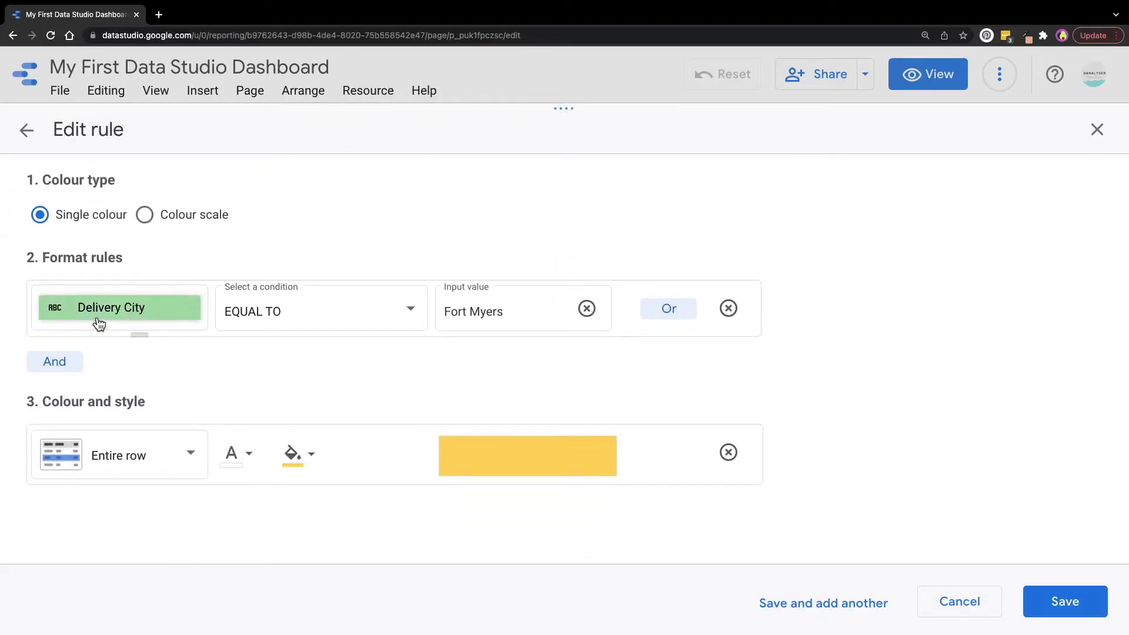
left_click(117, 316)
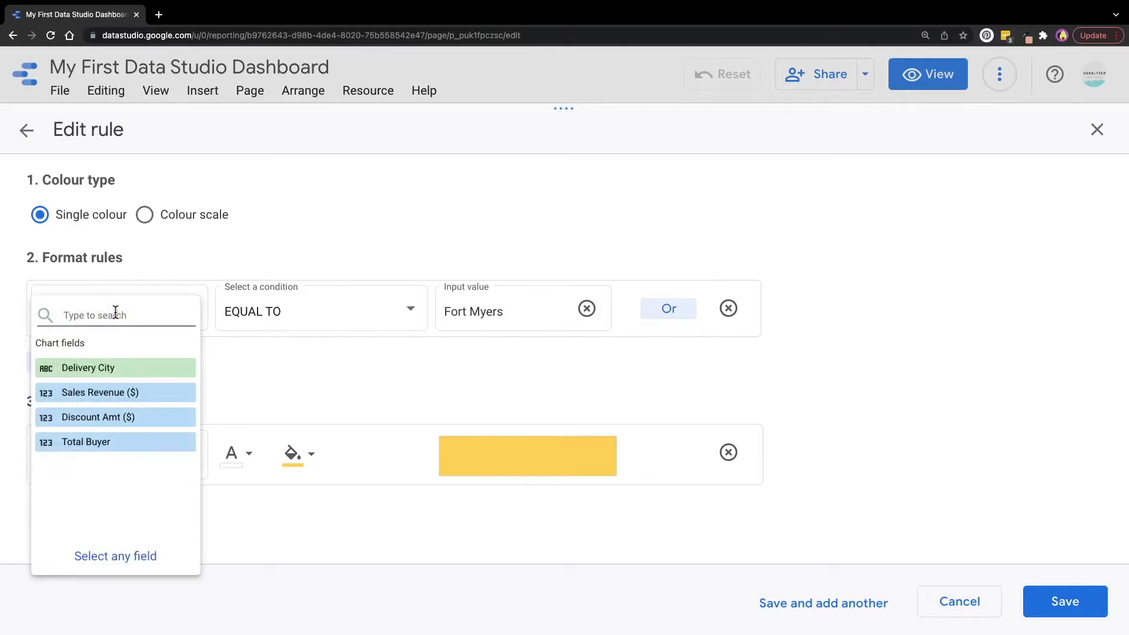
left_click(123, 395)
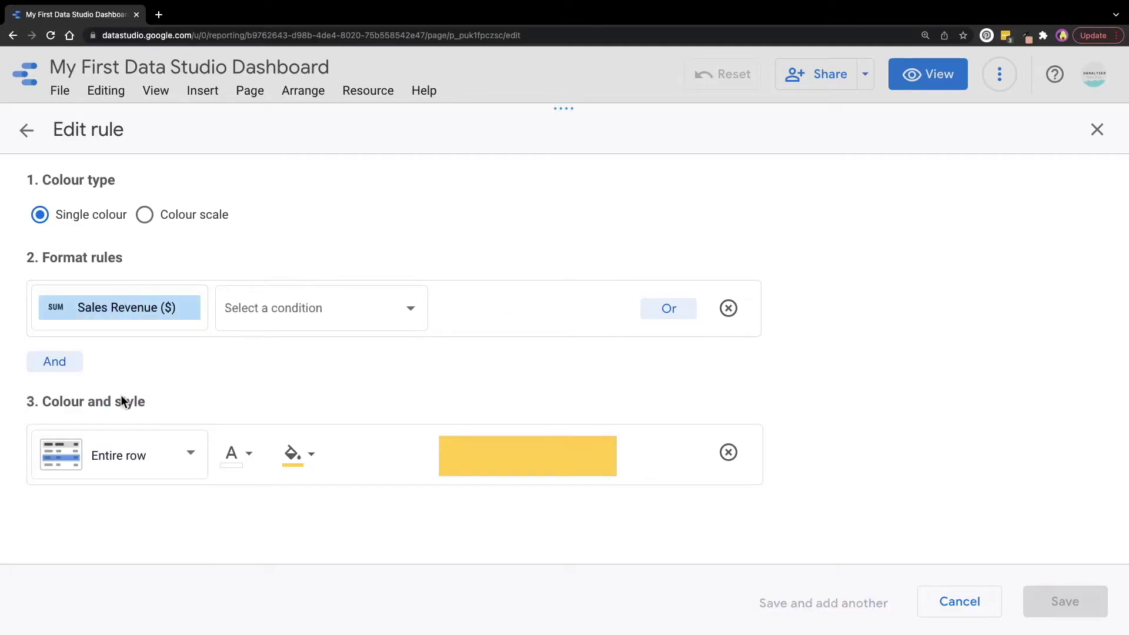
left_click(296, 316)
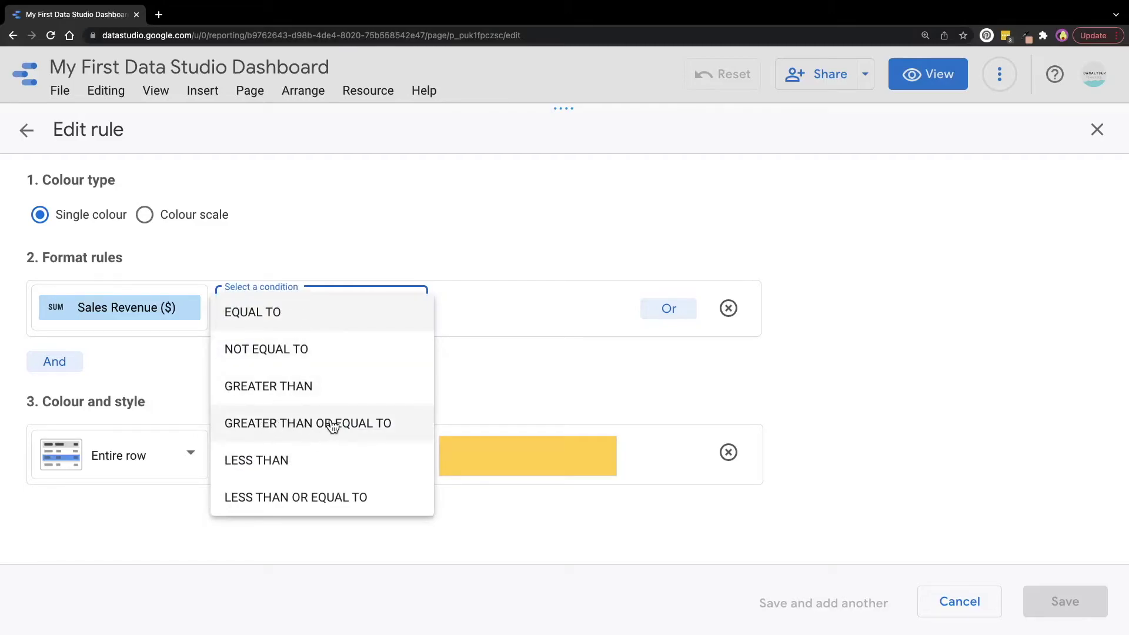
left_click(350, 421)
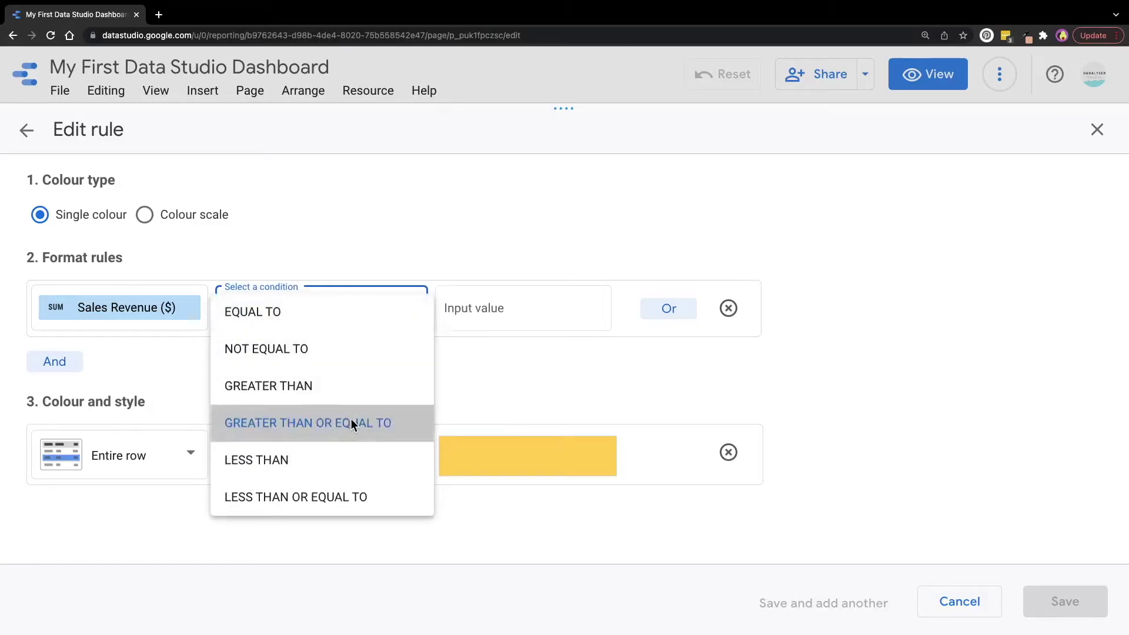
left_click(491, 310)
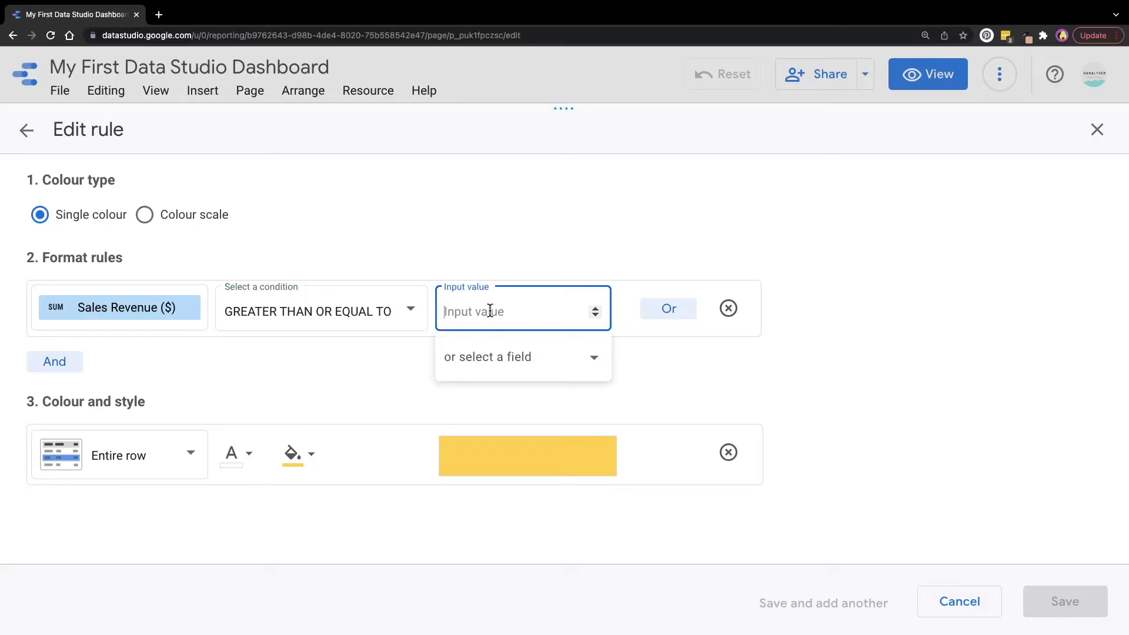
type("35")
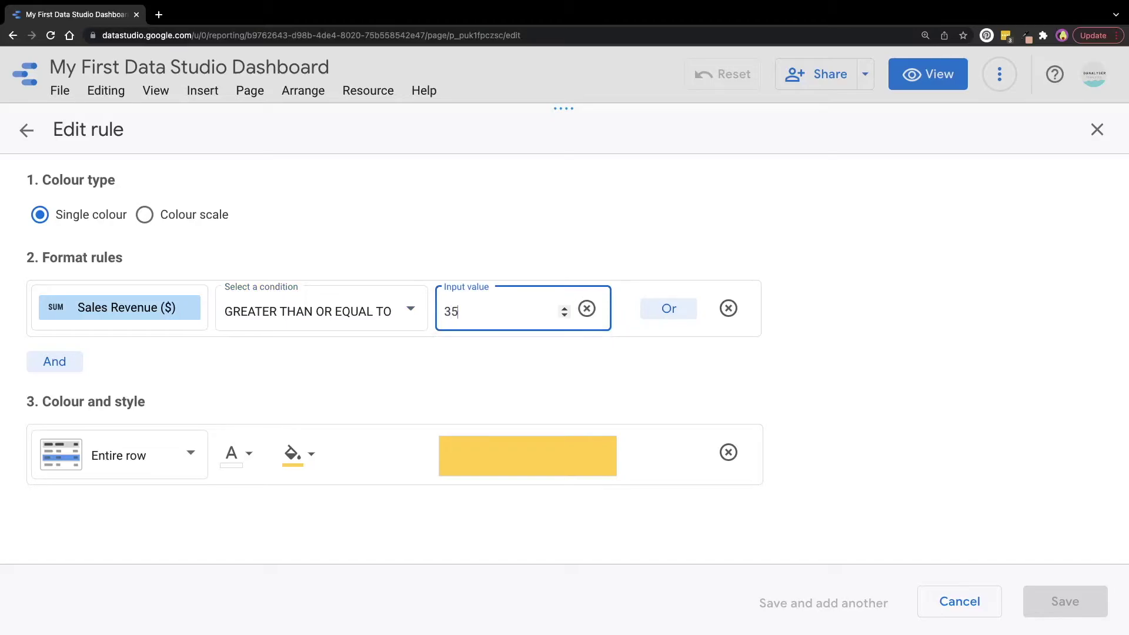
left_click(429, 376)
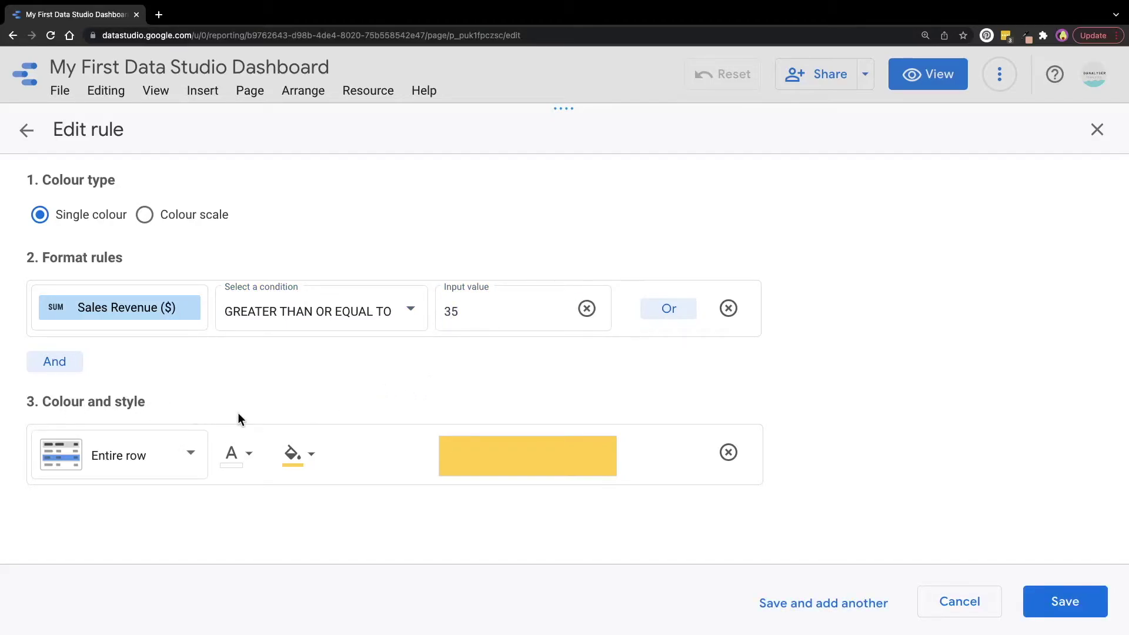
- Replace the yellow fill with green text, save the rule and close the rules list
left_click(303, 452)
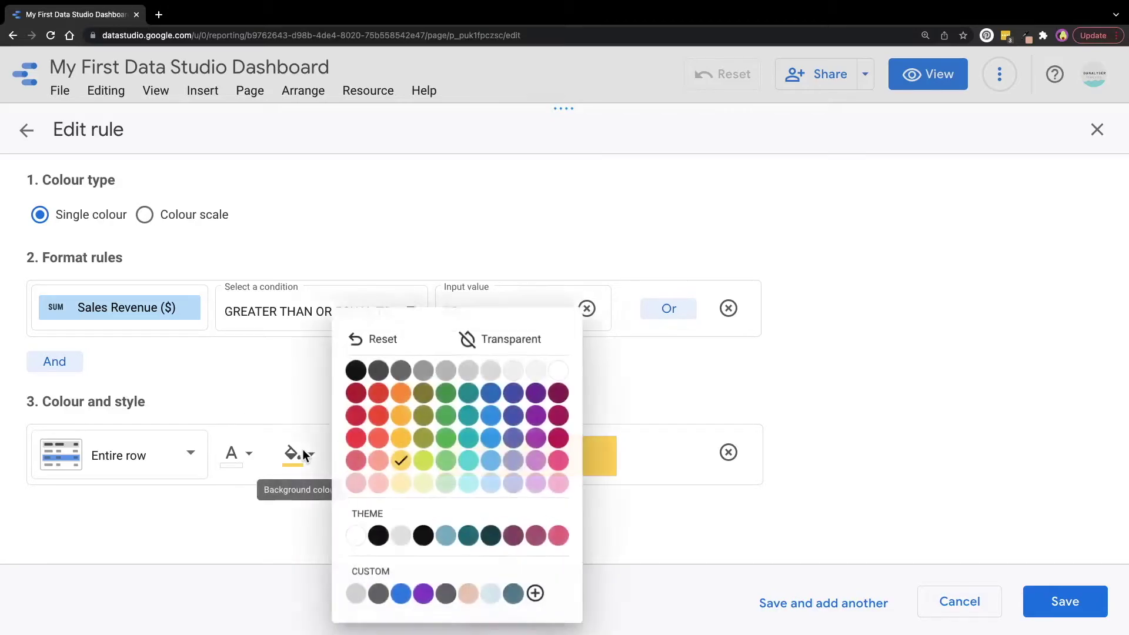
left_click(395, 336)
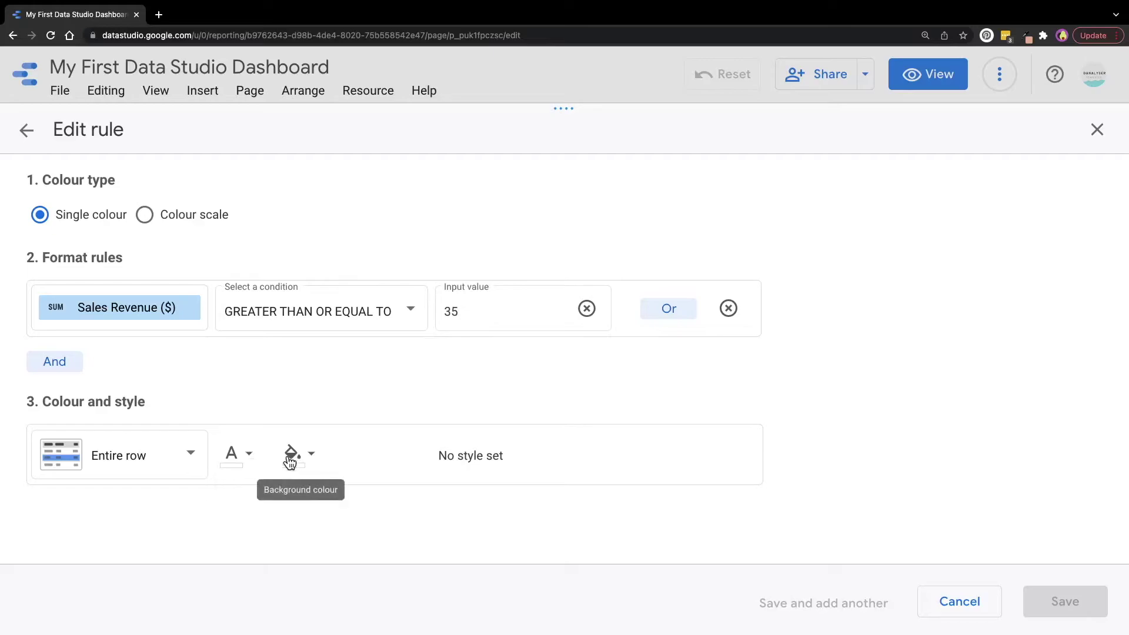
left_click(238, 458)
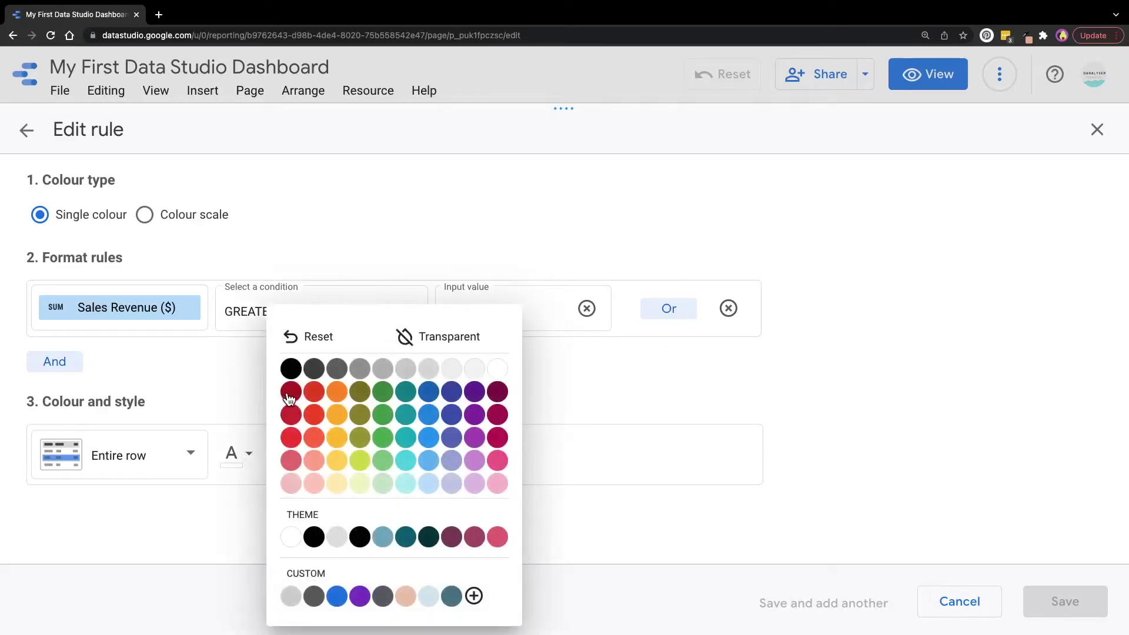
left_click(382, 392)
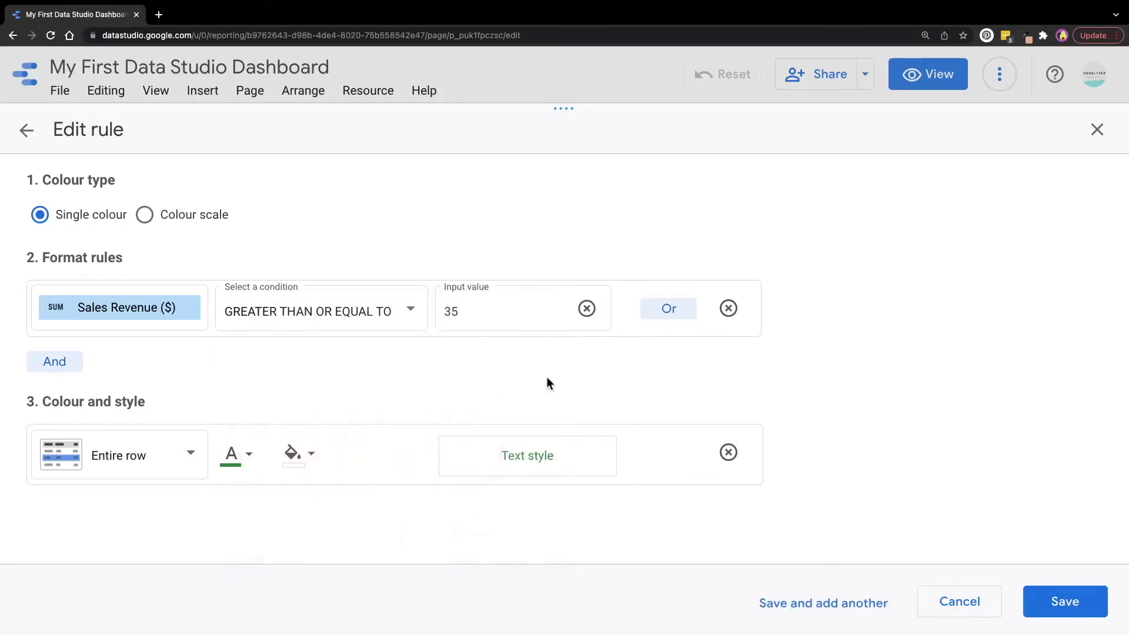
left_click(1056, 602)
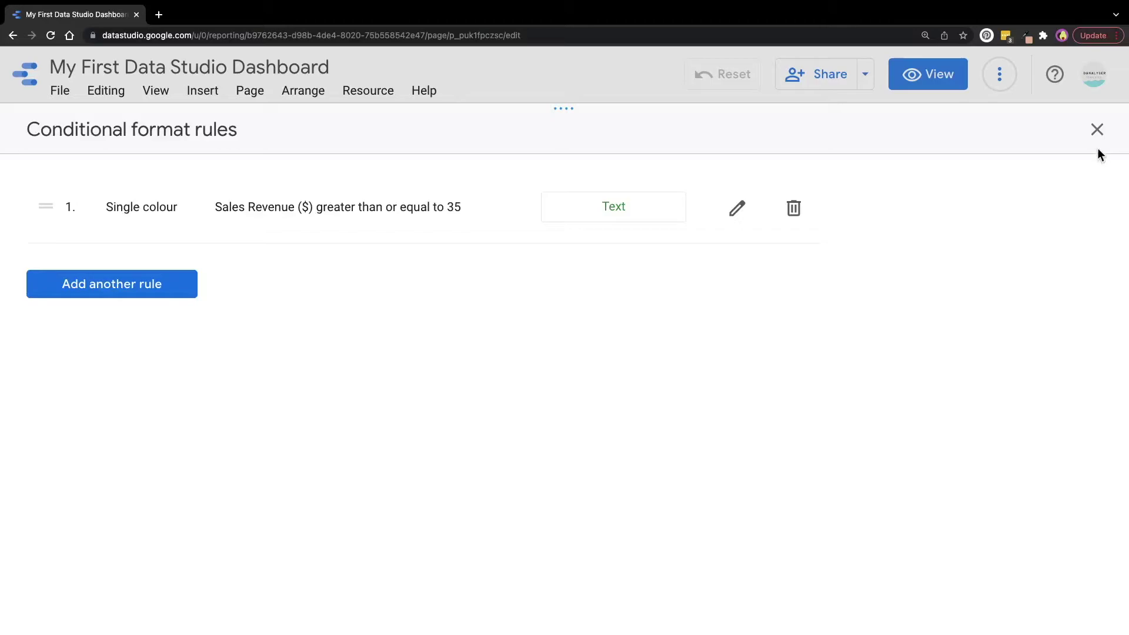
left_click(1097, 130)
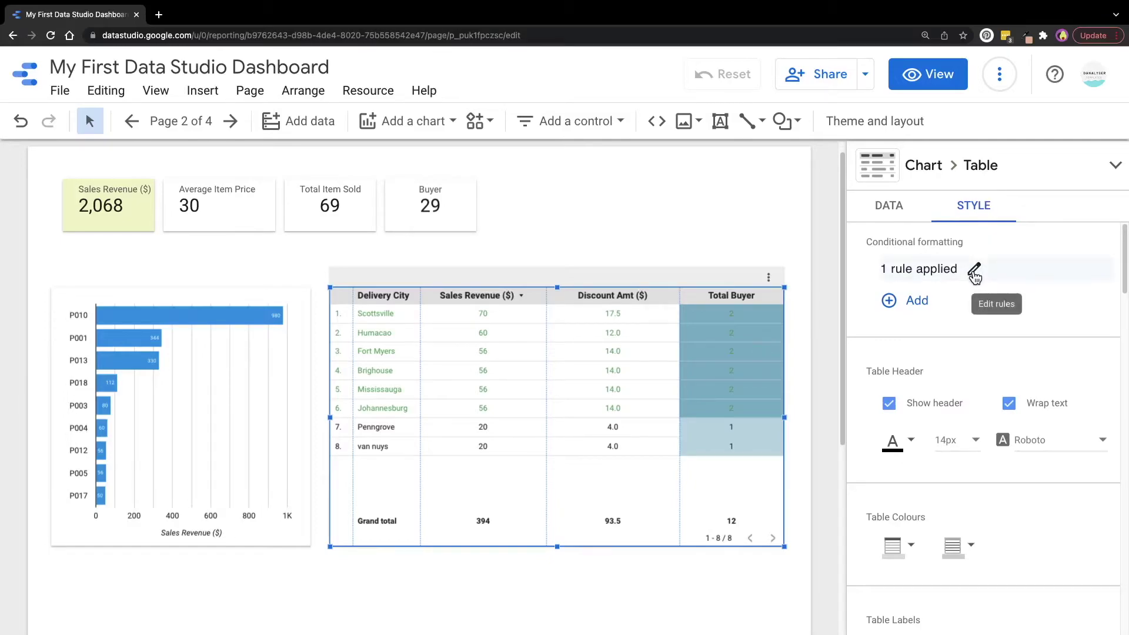
- Delete the Sales Revenue rule from the conditional format rules list
left_click(973, 271)
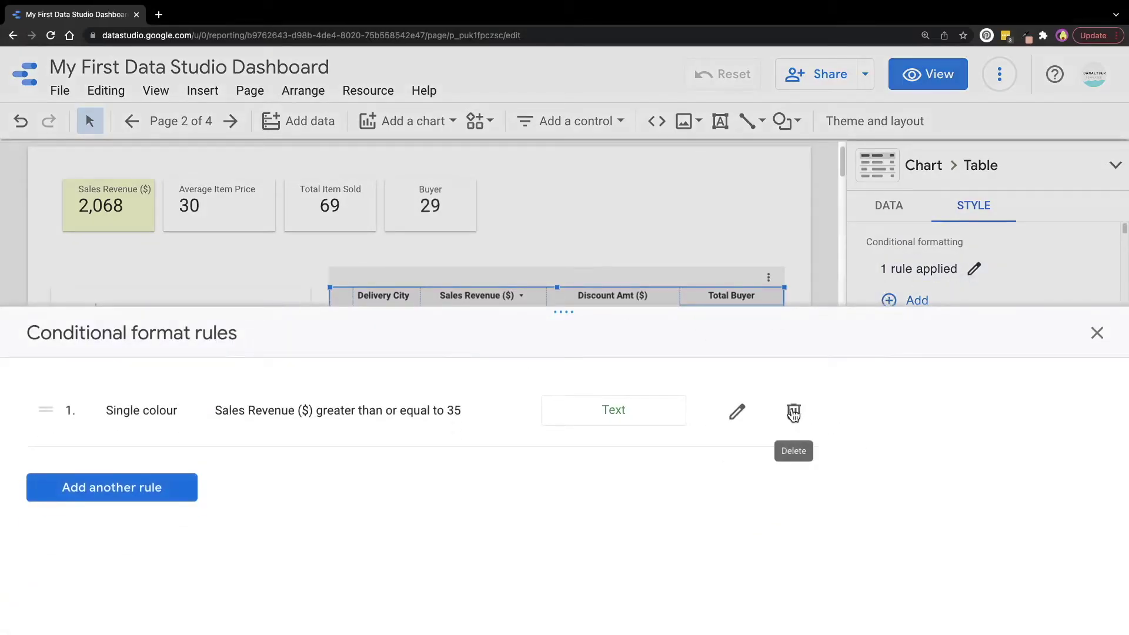
left_click(793, 412)
left_click(1096, 334)
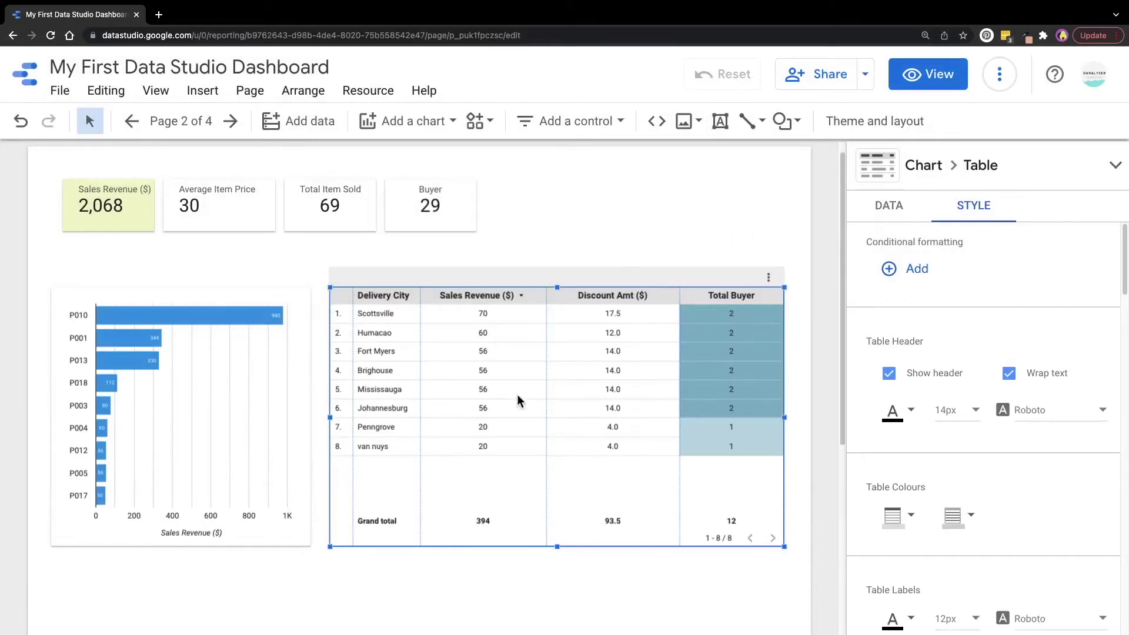
- Add a colour-scale rule based on Sales Revenue ($) and save it
left_click(909, 268)
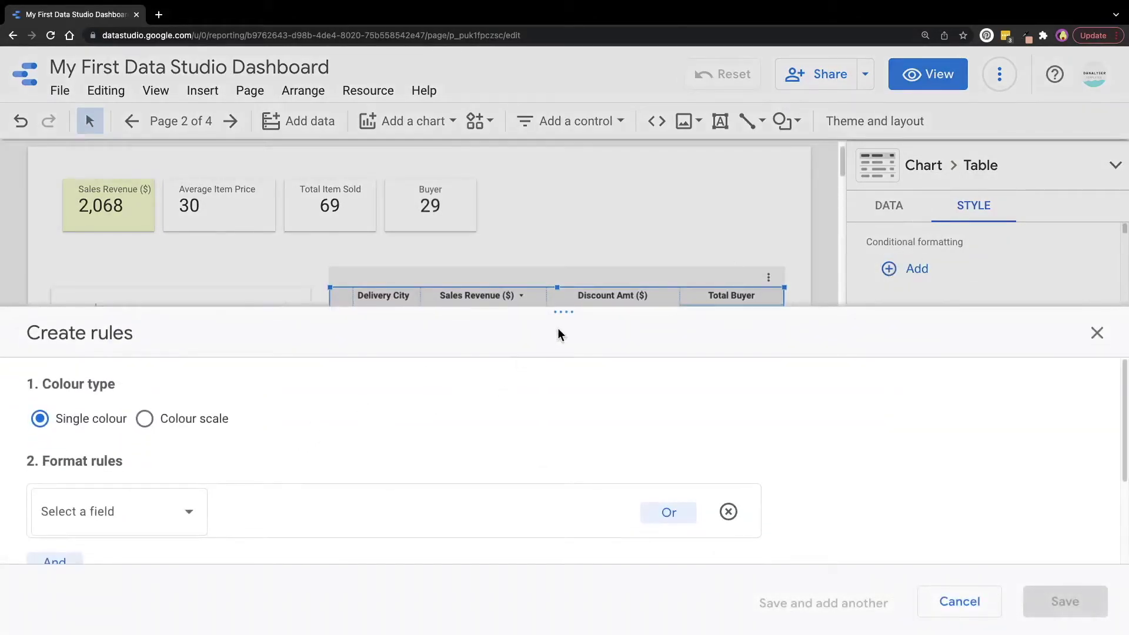
left_click_drag(564, 313, 545, 55)
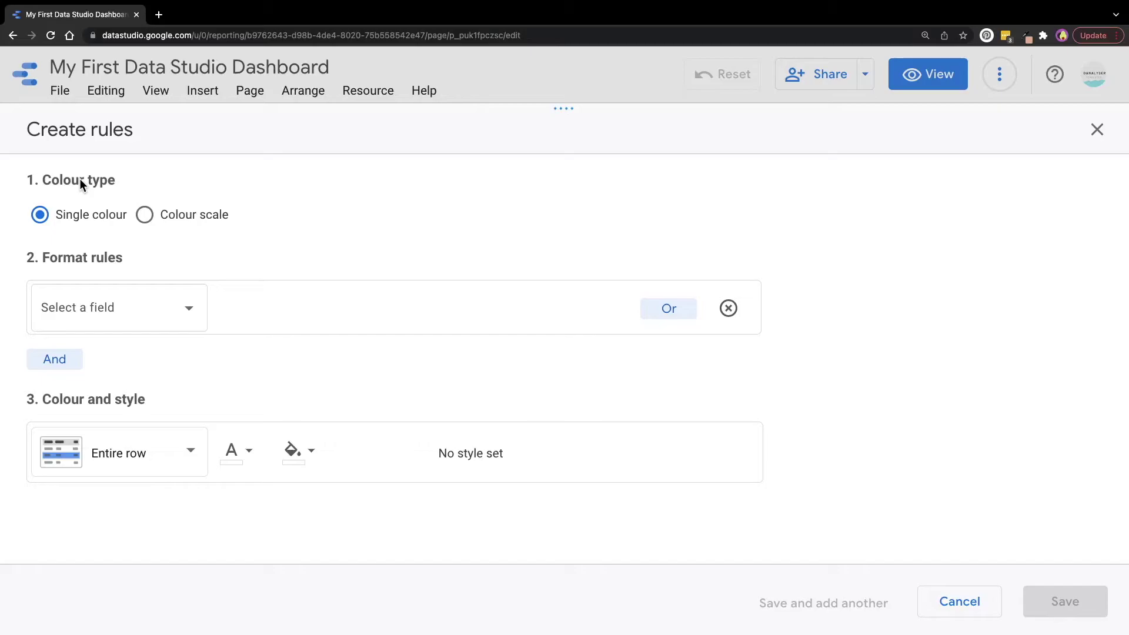
left_click(146, 216)
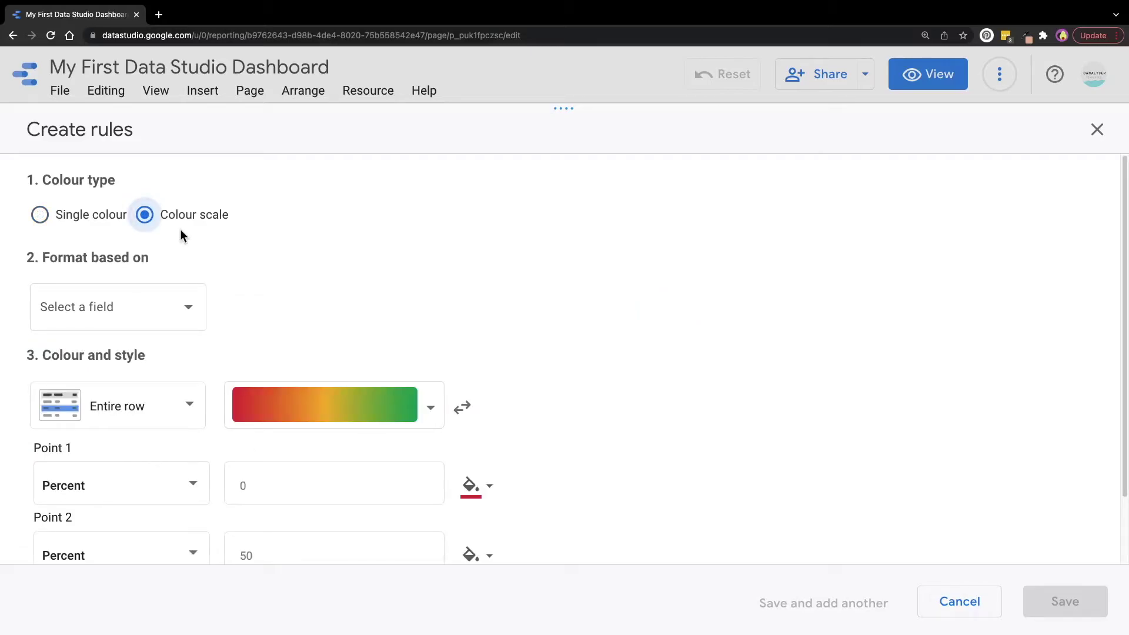
left_click(176, 305)
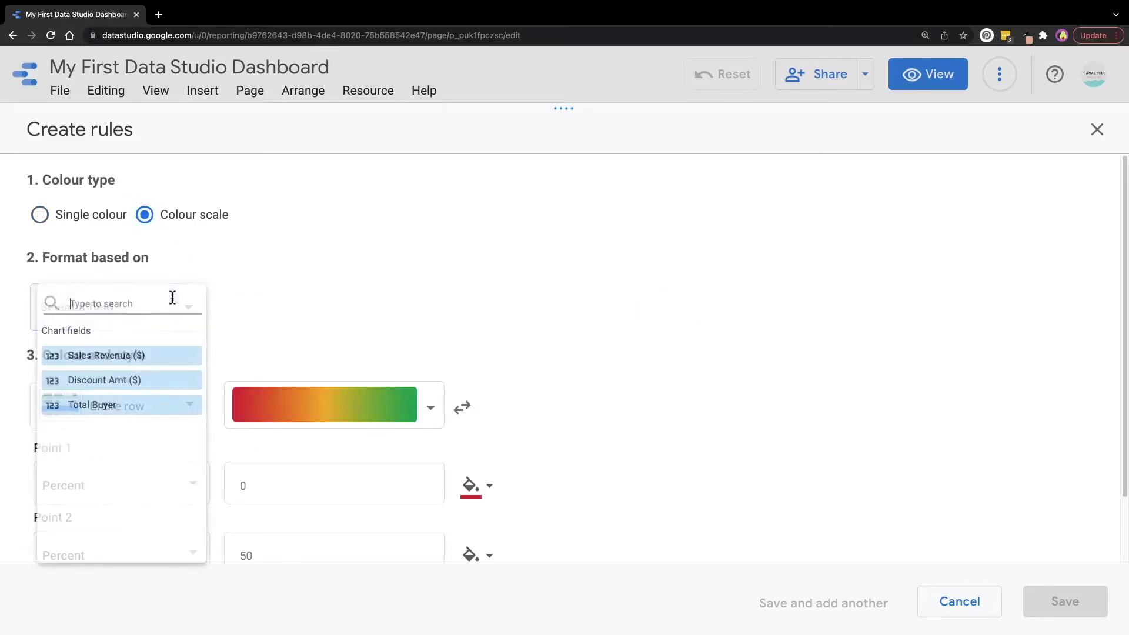
left_click(142, 356)
scroll(389, 308, "down", 2)
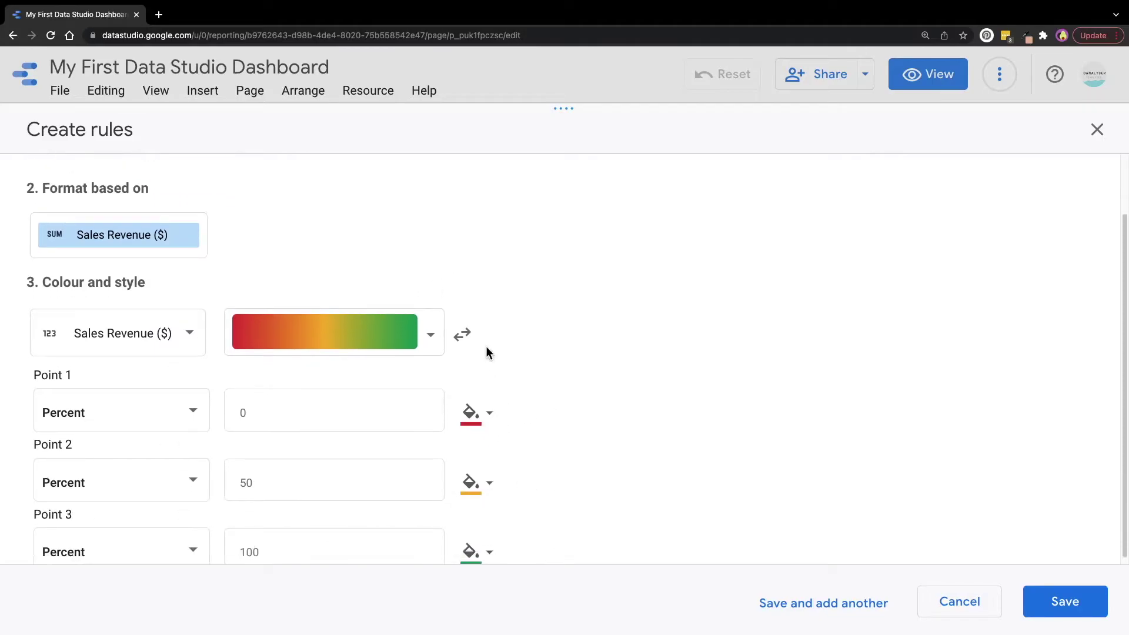
scroll(487, 352, "down", 1)
mouse_move(557, 371)
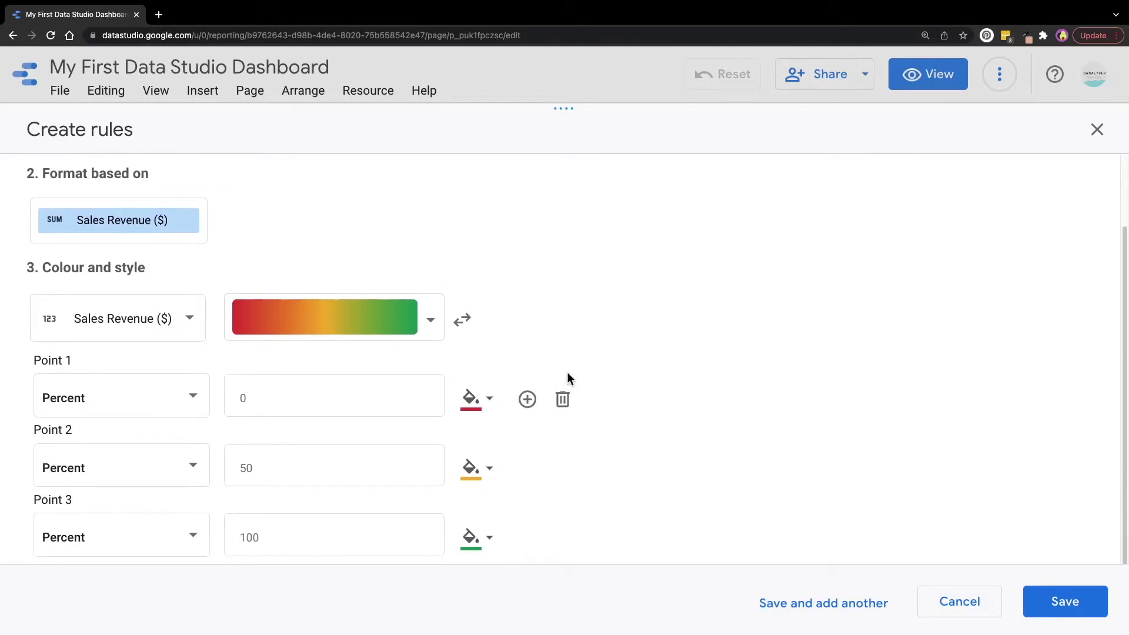
left_click(1054, 603)
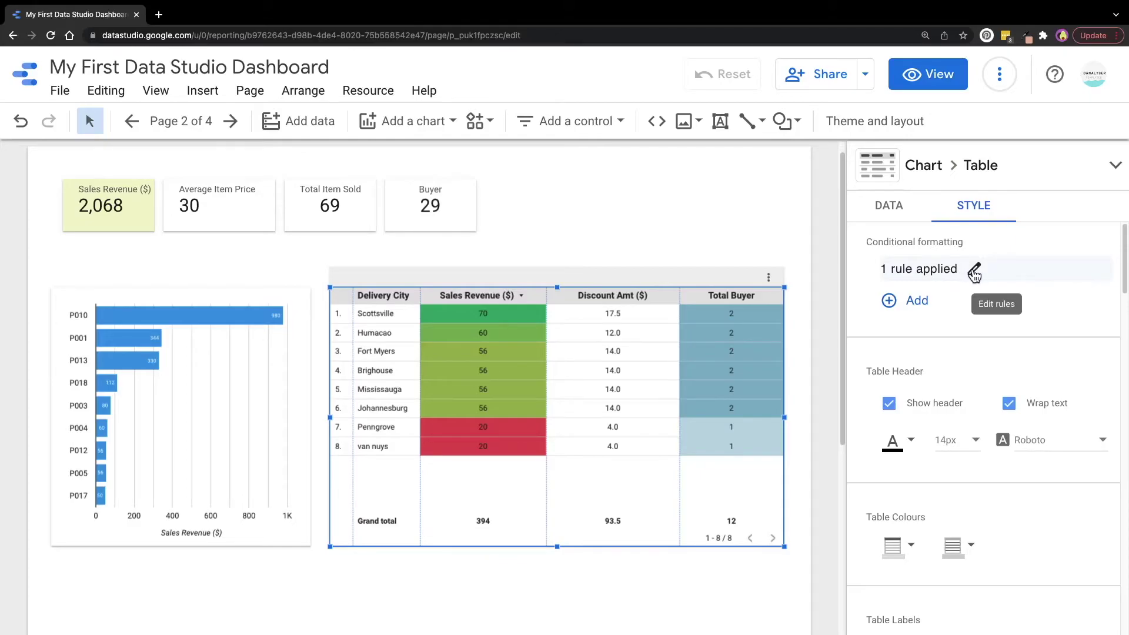
- Reopen the conditional format rules list to review the Sales Revenue colour-scale rule
left_click(974, 272)
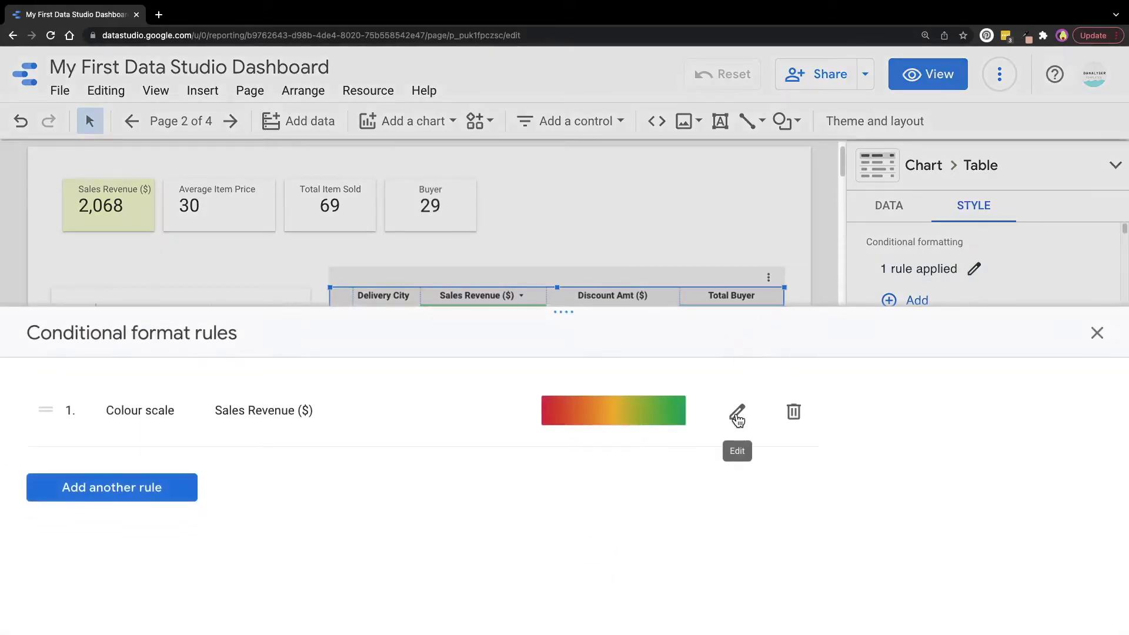
- Switch the Sales Revenue colour scale to the dark purple-to-yellow palette and save
left_click(737, 415)
left_click(562, 310)
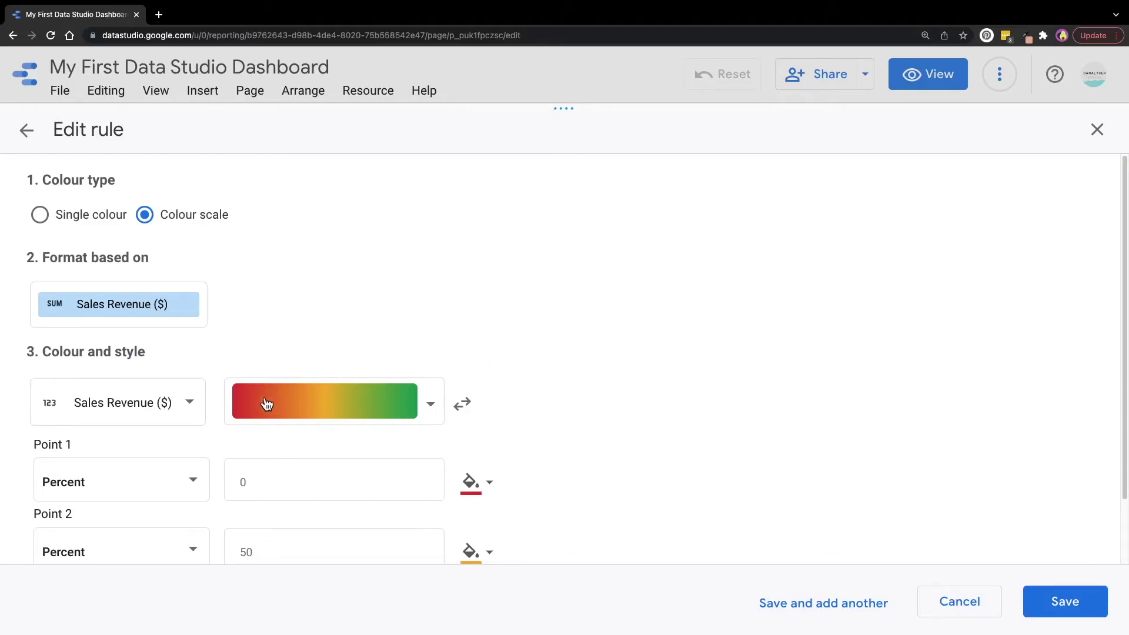
left_click(394, 400)
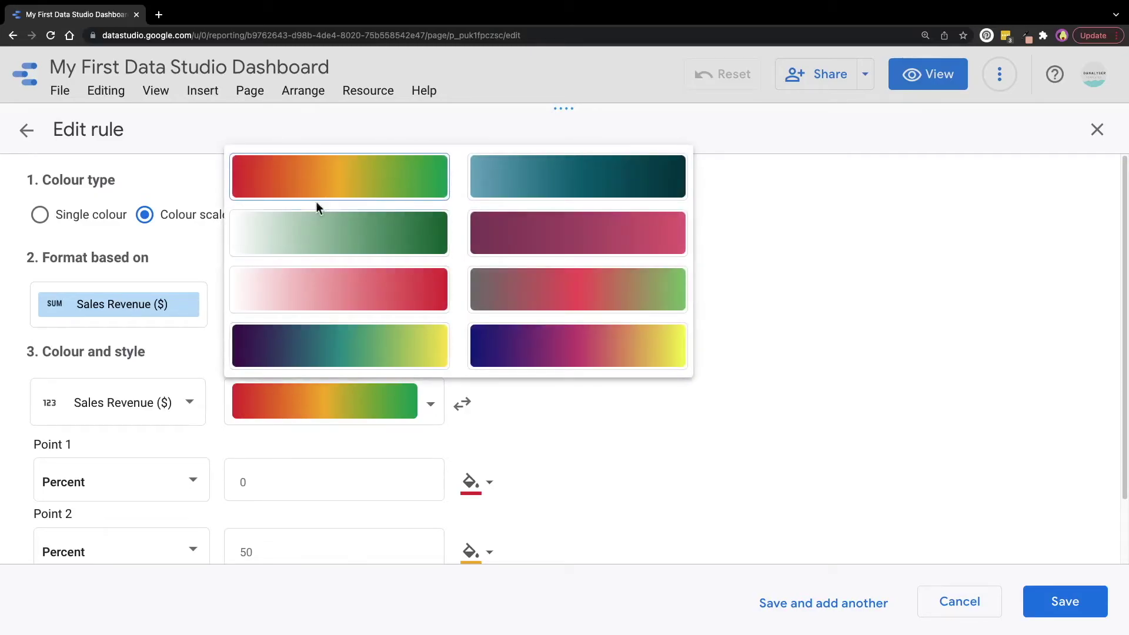
left_click(294, 352)
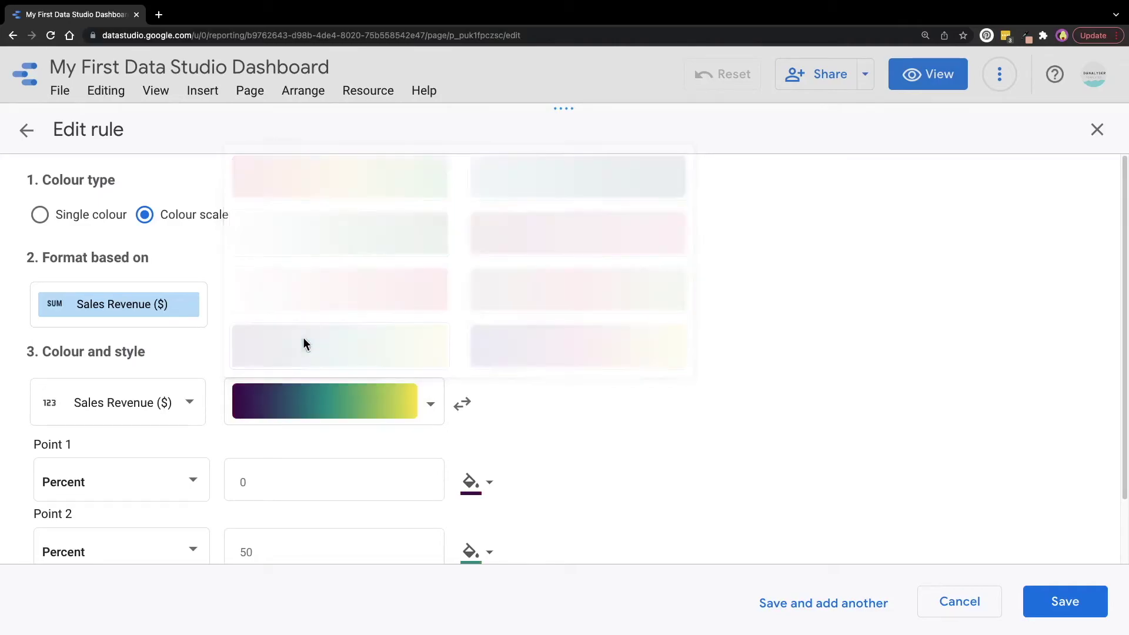
left_click(1049, 607)
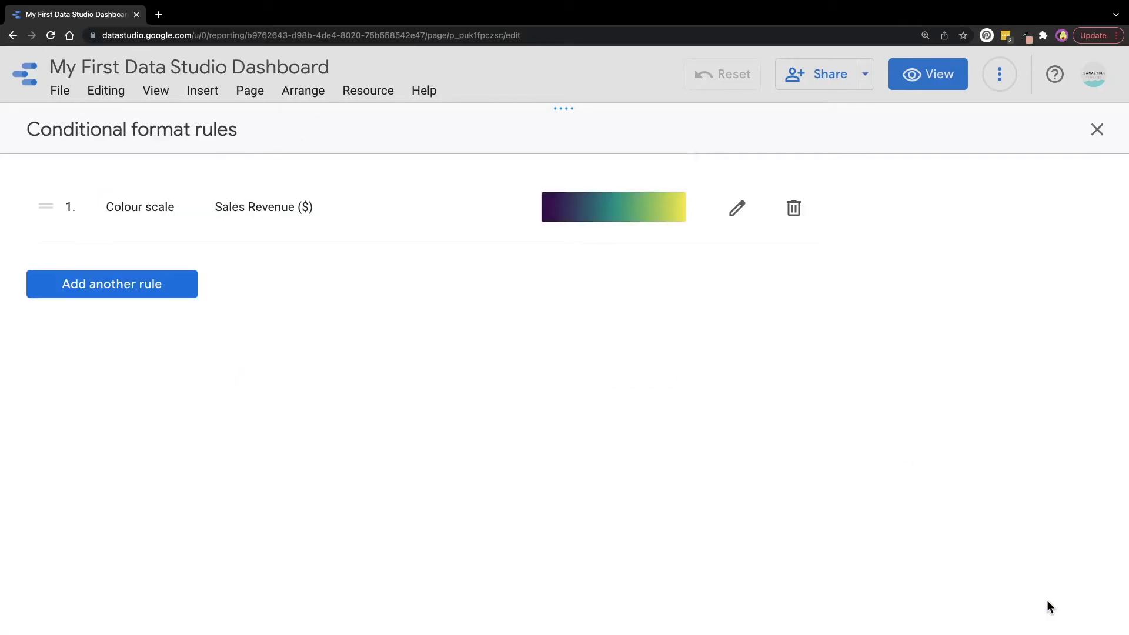
left_click(1096, 130)
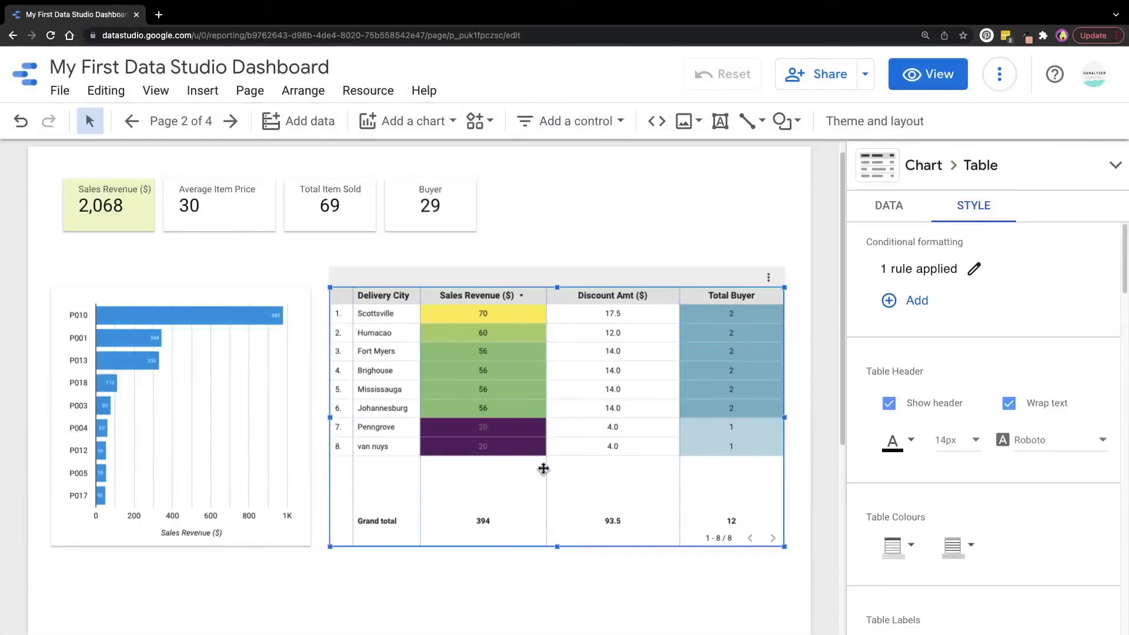
- Reverse the direction of the Sales Revenue colour scale and save the rule
left_click(971, 267)
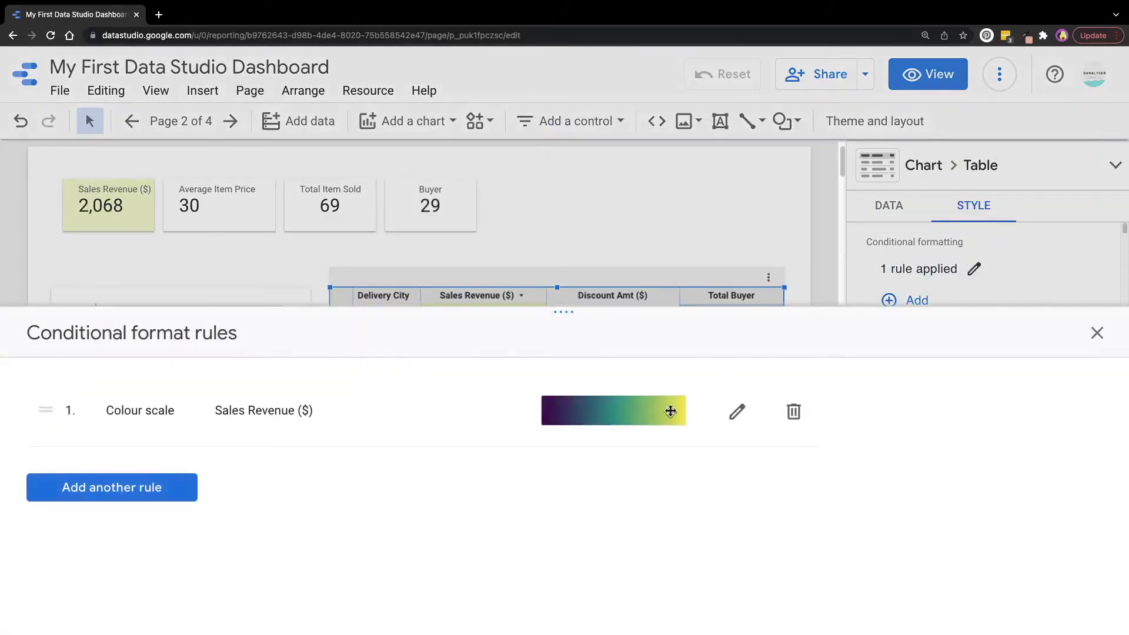
left_click(737, 411)
left_click_drag(564, 316, 563, 106)
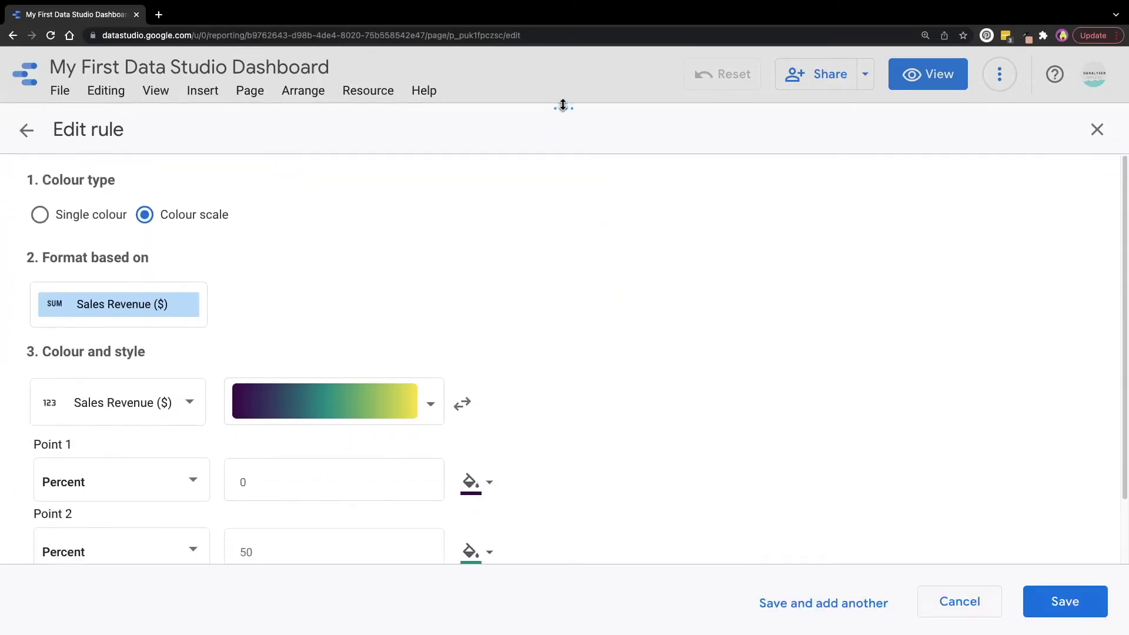
left_click(465, 406)
left_click(1063, 602)
left_click(1096, 129)
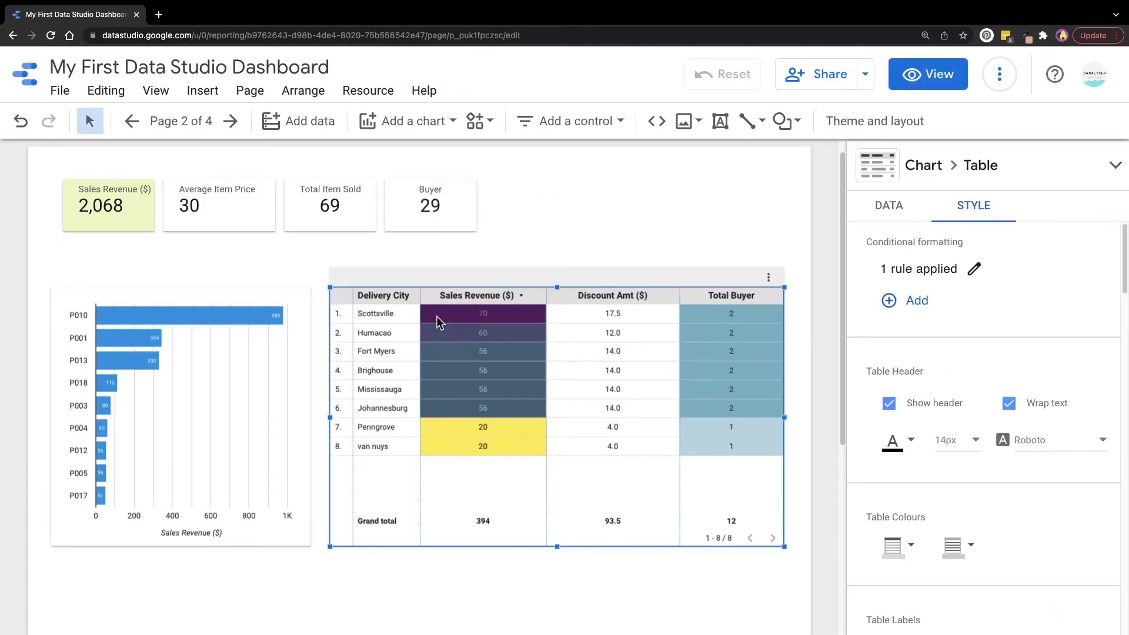
- Apply the red-yellow-green palette reversed, so high revenue shows red, and save
left_click(974, 269)
left_click(409, 320)
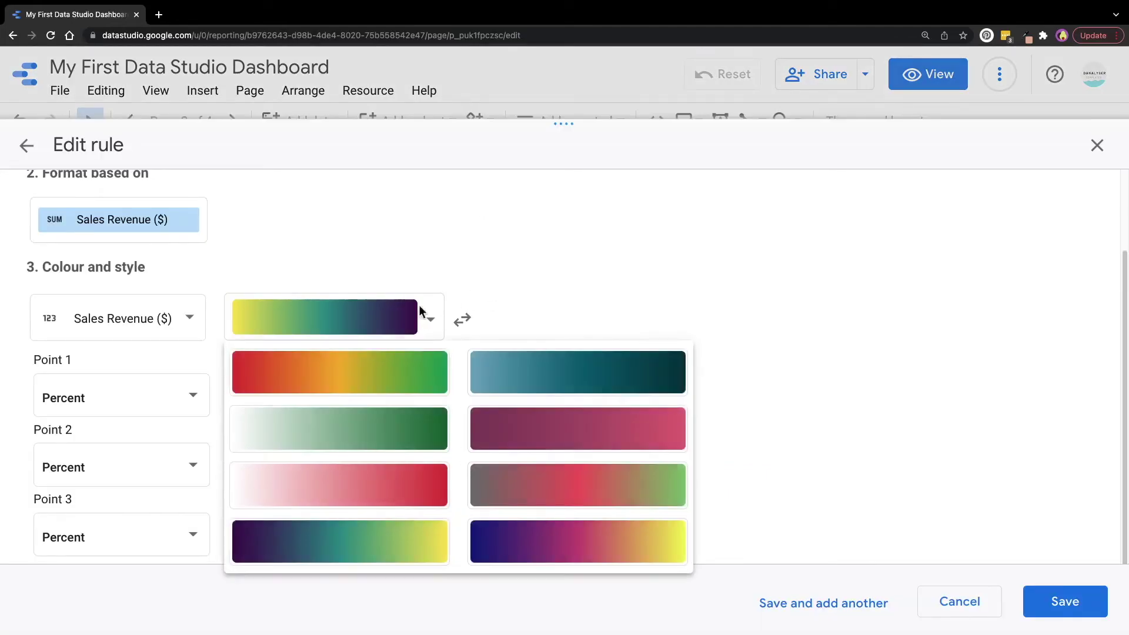
left_click(339, 379)
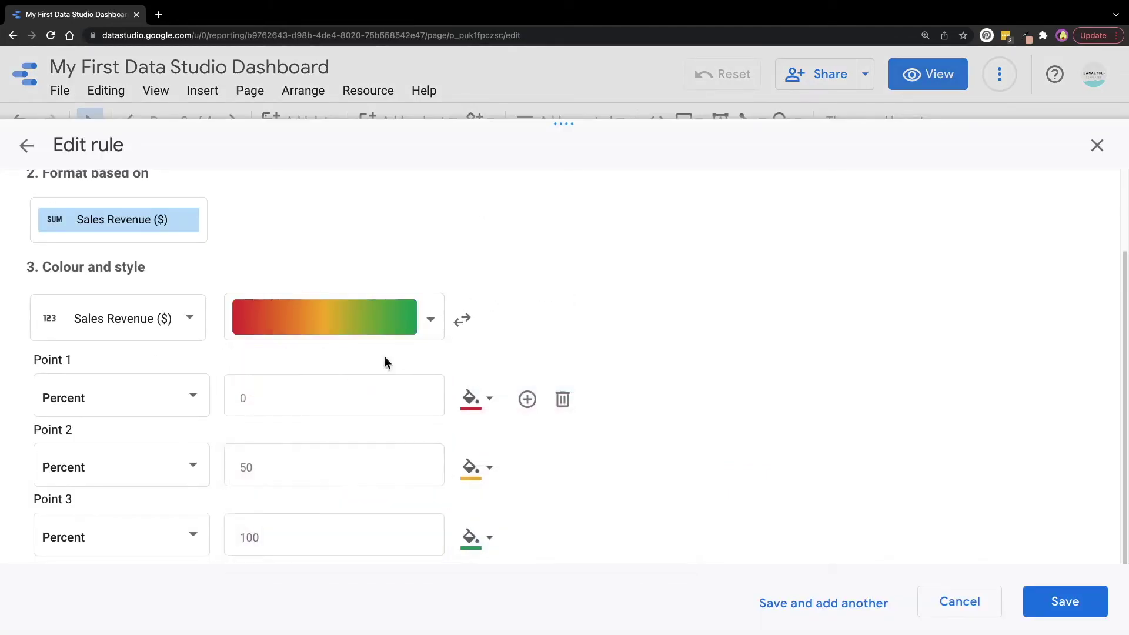
left_click(462, 320)
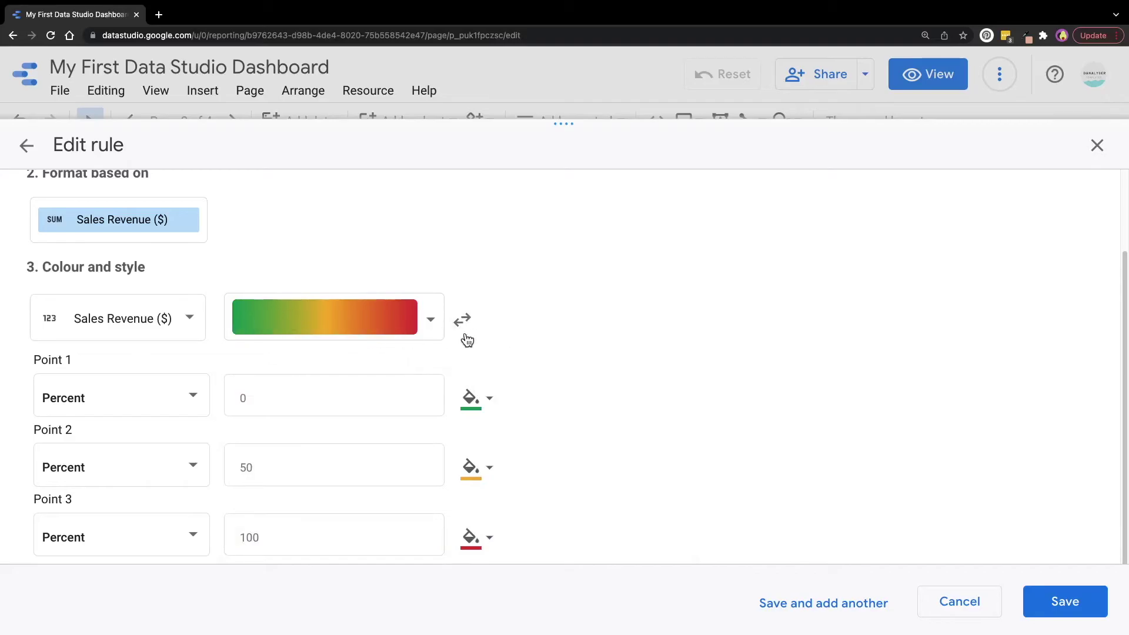
left_click(1045, 611)
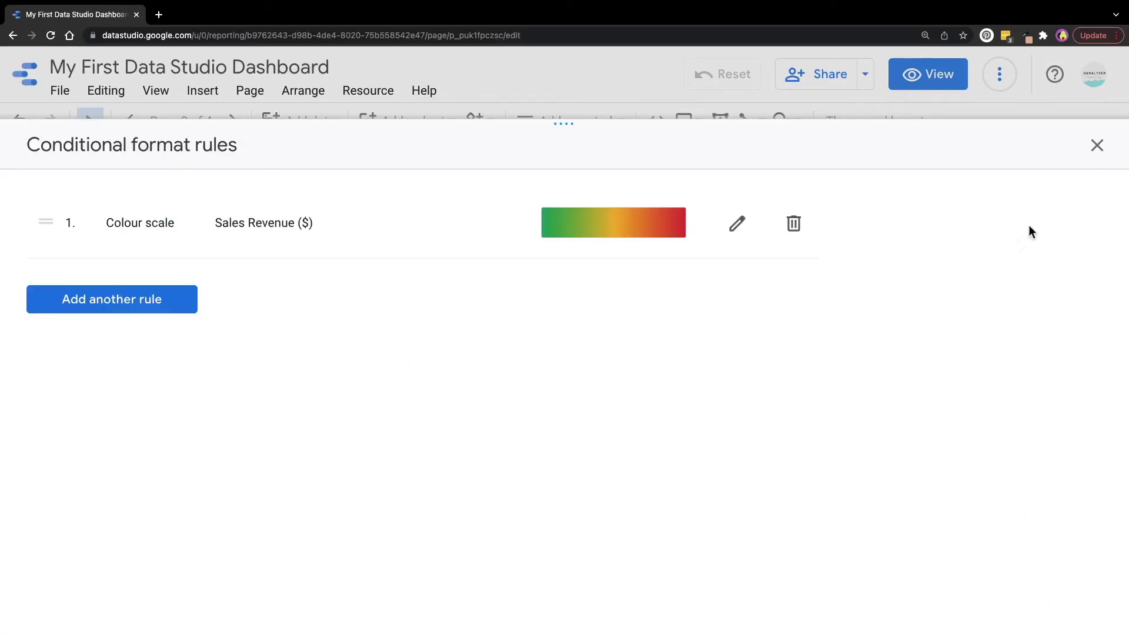
left_click(1097, 148)
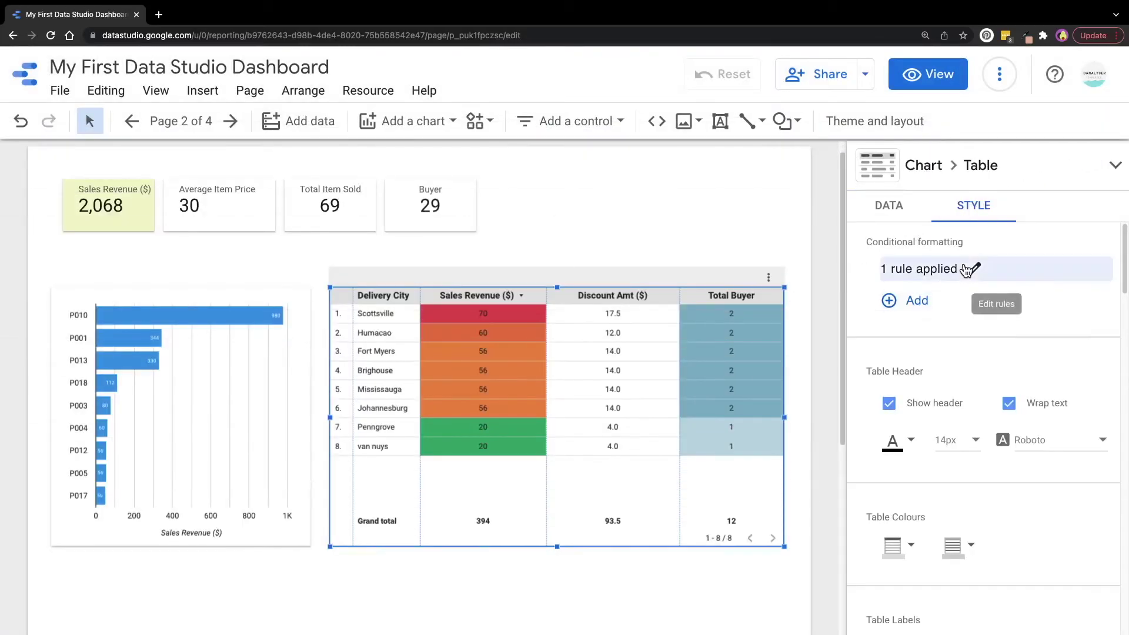
- Reopen the Sales Revenue colour-scale rule in a full-height editor, with the scale red-yellow-green
left_click(973, 269)
left_click(737, 410)
left_click_drag(558, 306, 563, 108)
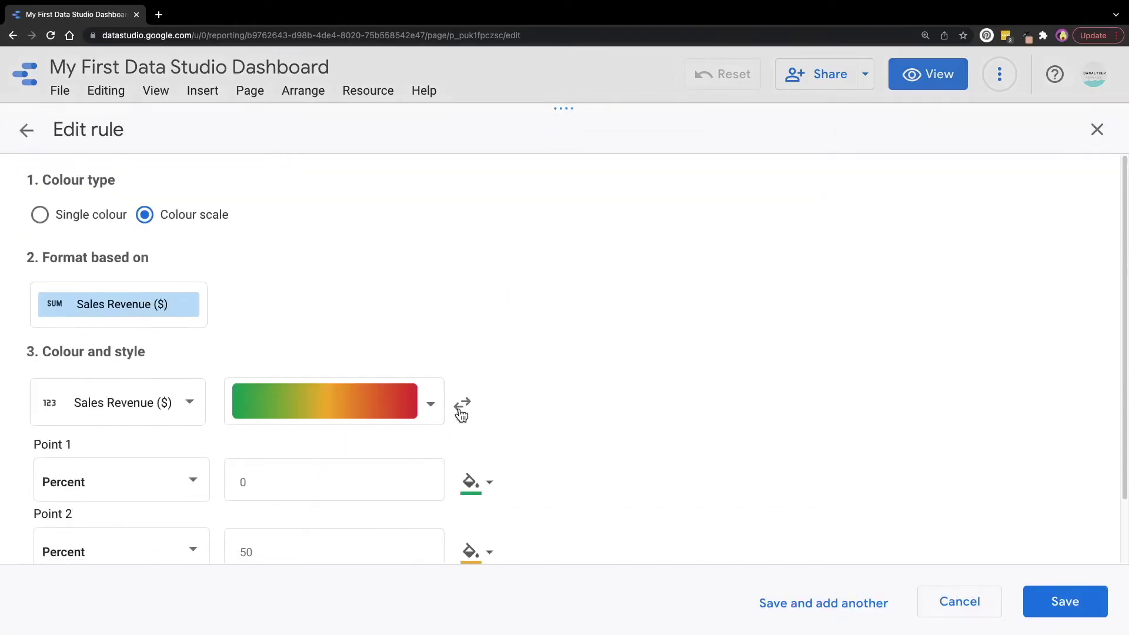
scroll(515, 426, "down", 2)
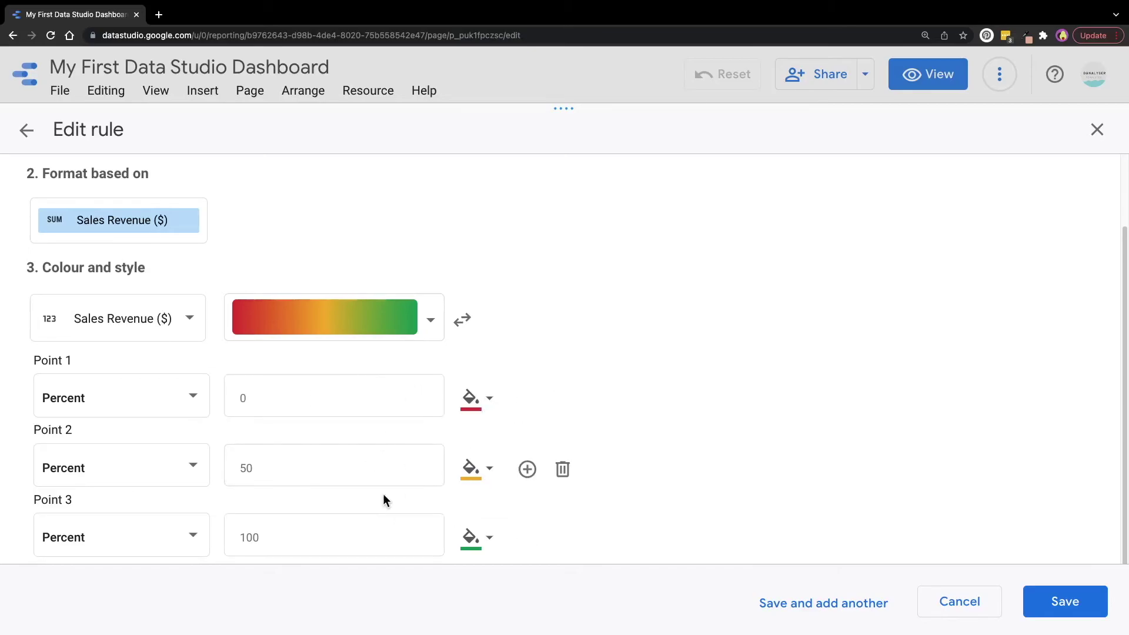
- Switch Points 1, 2 and 3 of the colour scale from Percent to Number
left_click(178, 398)
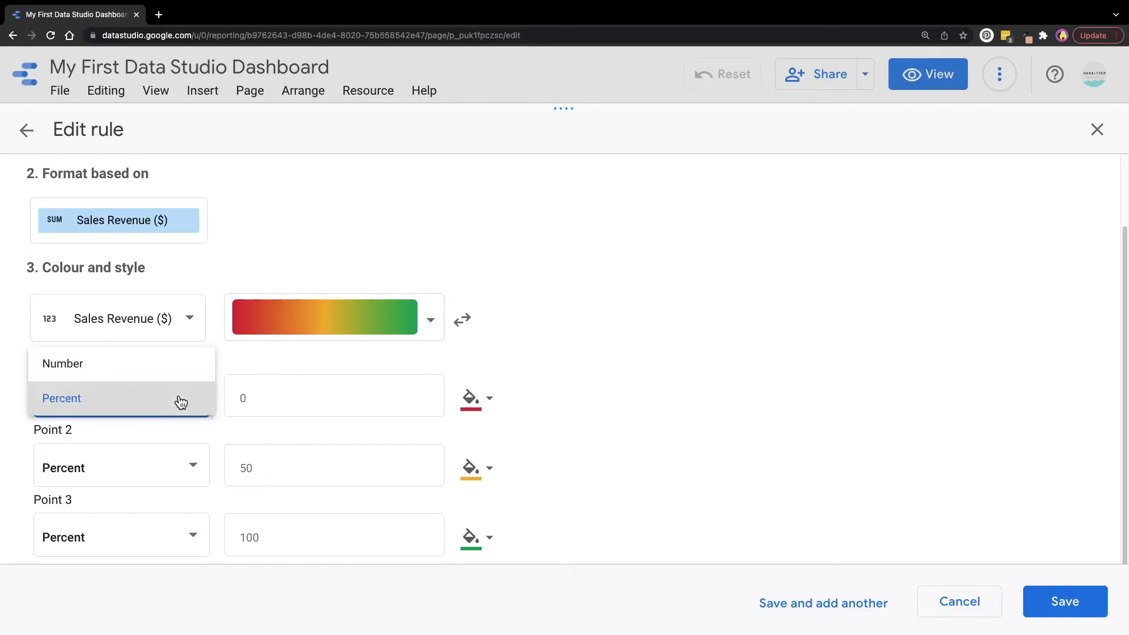
left_click(79, 374)
left_click(182, 469)
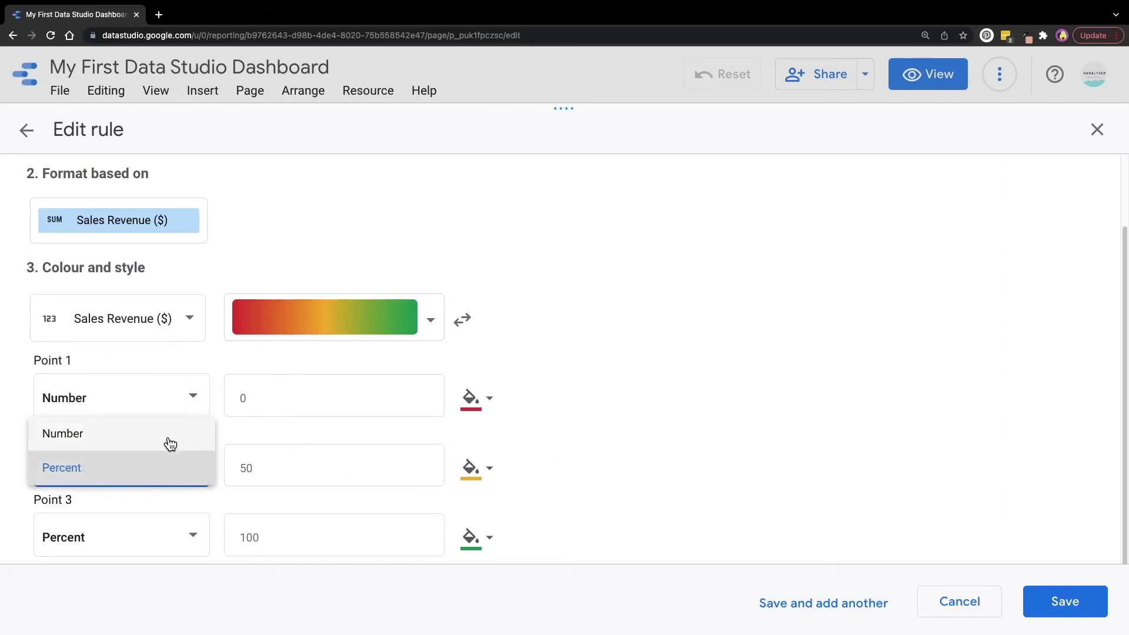
left_click(166, 444)
left_click(178, 520)
left_click(177, 507)
- Keep the point values at 0, 50 and 100, then save the rule and return to the table
left_click(276, 394)
left_click_drag(276, 394, 214, 396)
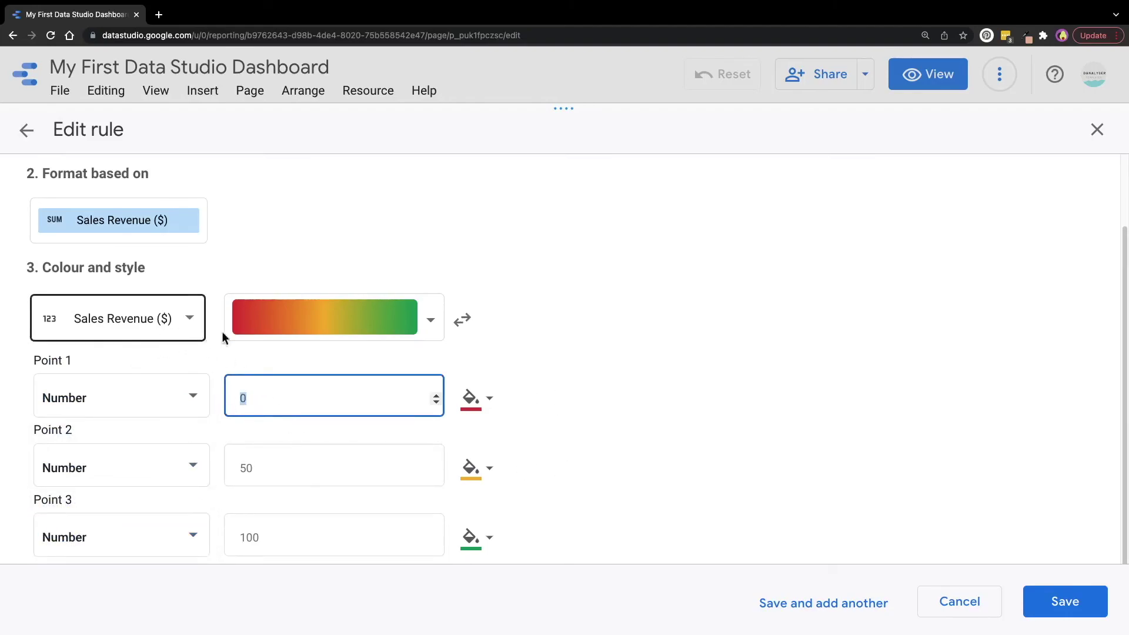
left_click(109, 326)
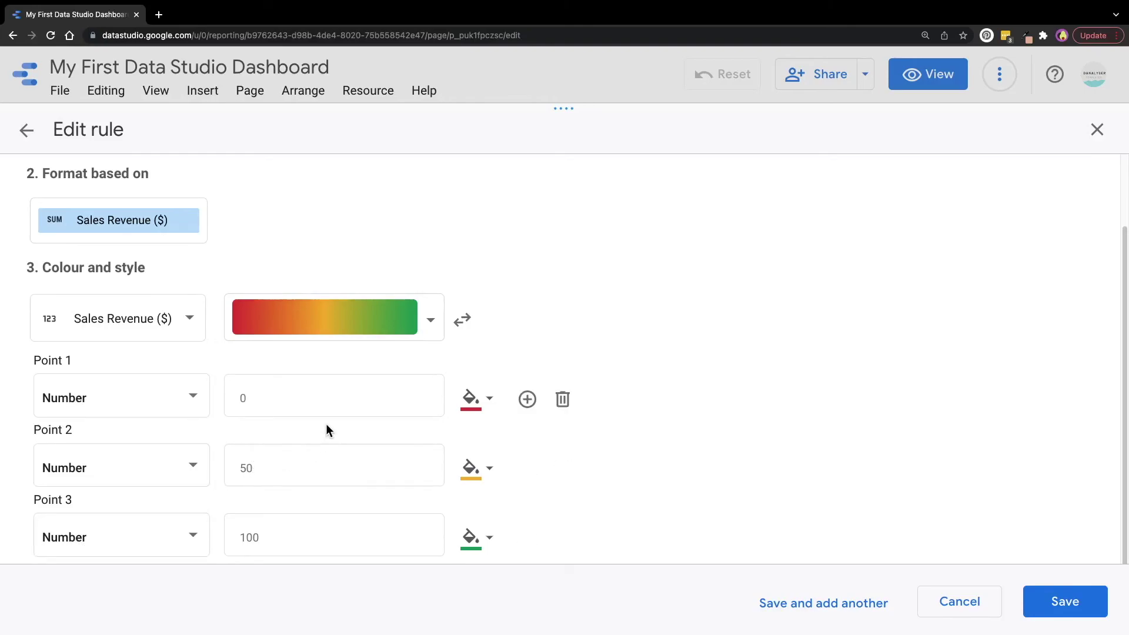
left_click(317, 398)
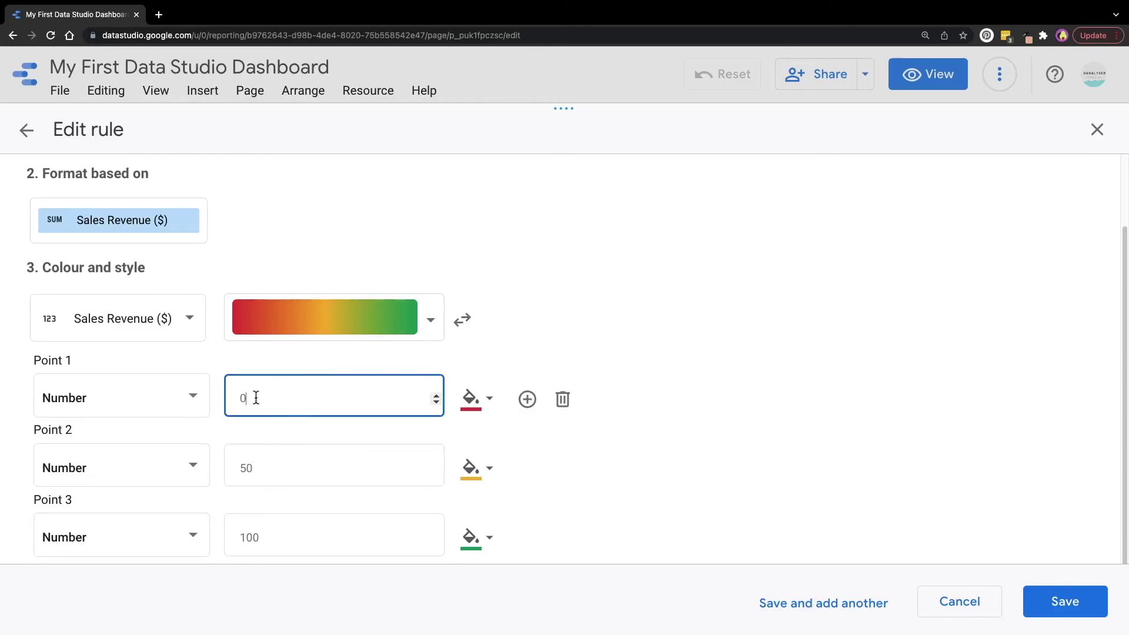
left_click(315, 469)
left_click(340, 529)
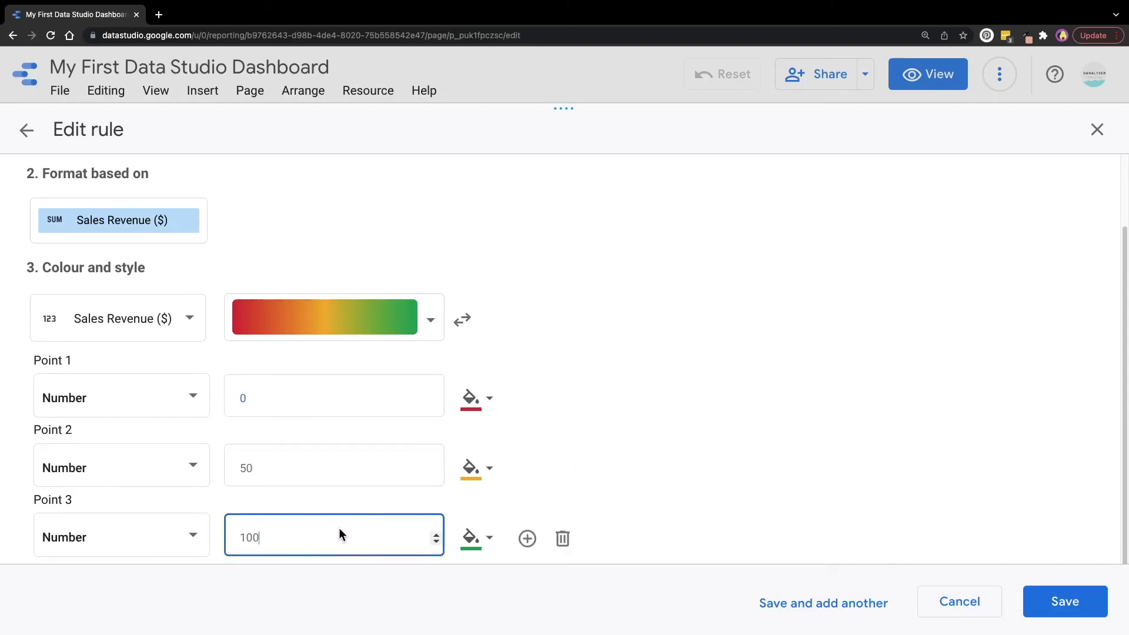
left_click(619, 506)
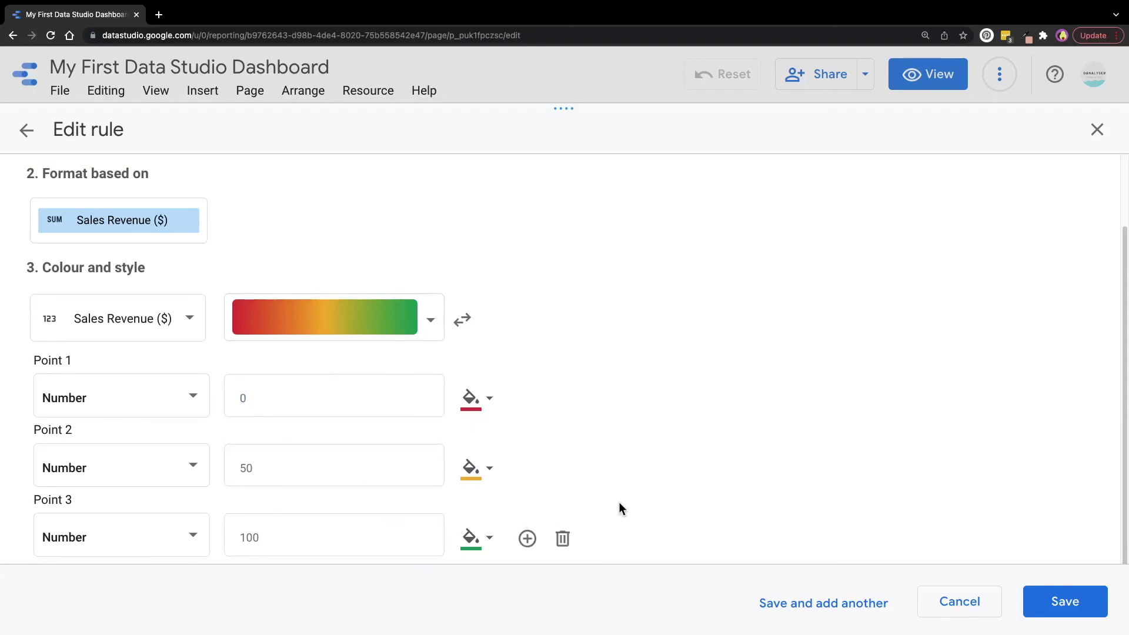
left_click(1036, 597)
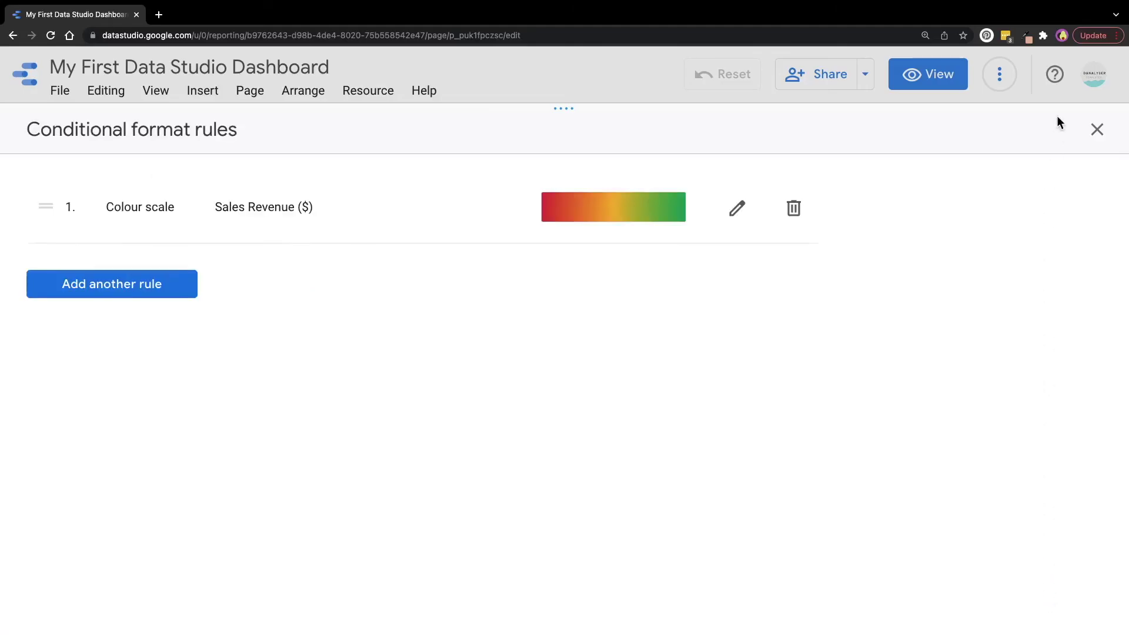
left_click(1097, 129)
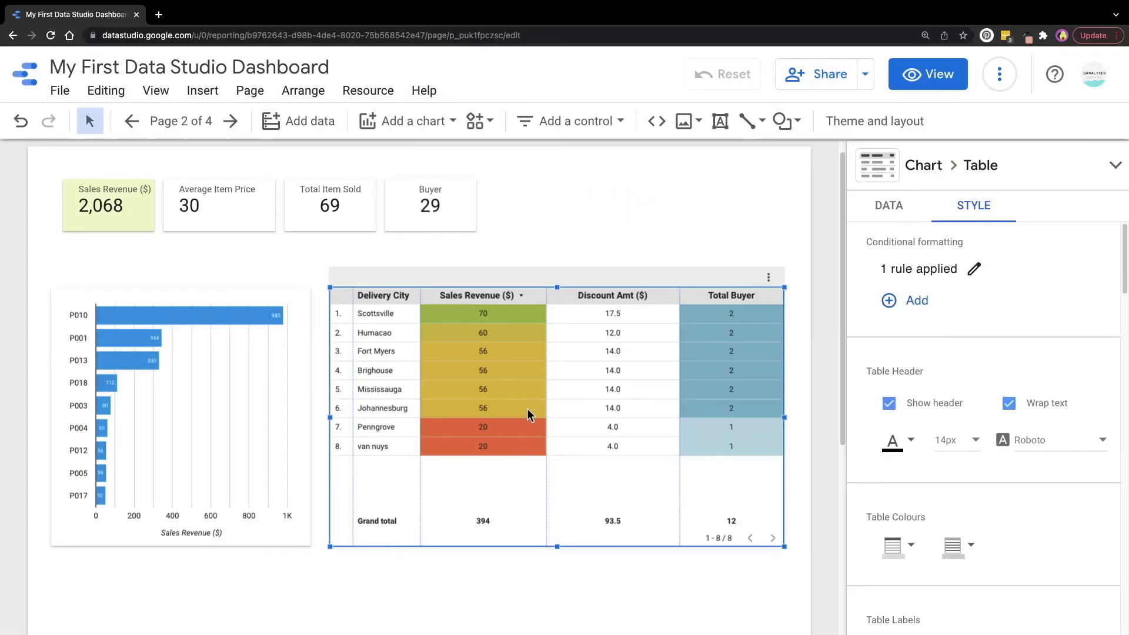